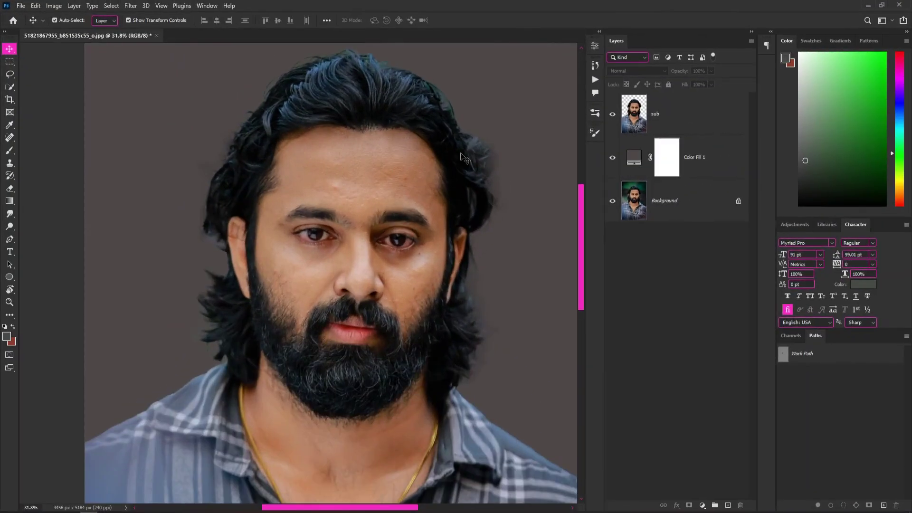
# Step: Open the sub layer in the Camera Raw Filter and zoom the preview in on the face
pyautogui.click(131, 6)
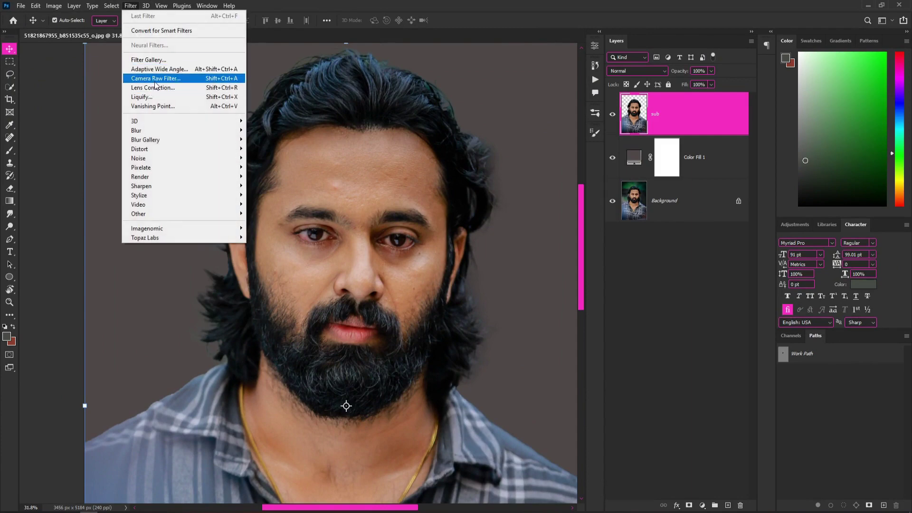
pyautogui.click(155, 83)
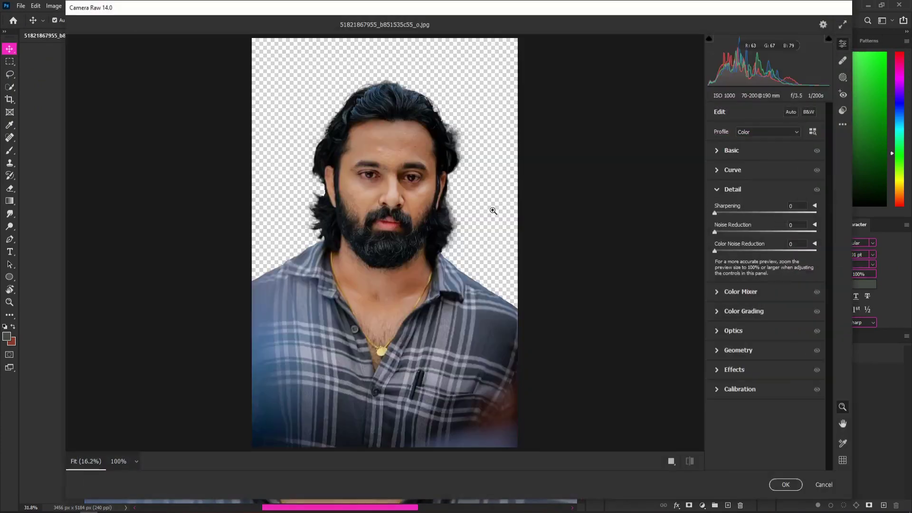
pyautogui.moveTo(493, 211)
pyautogui.mouseDown()
pyautogui.moveTo(519, 249)
pyautogui.moveTo(480, 247)
pyautogui.mouseUp()
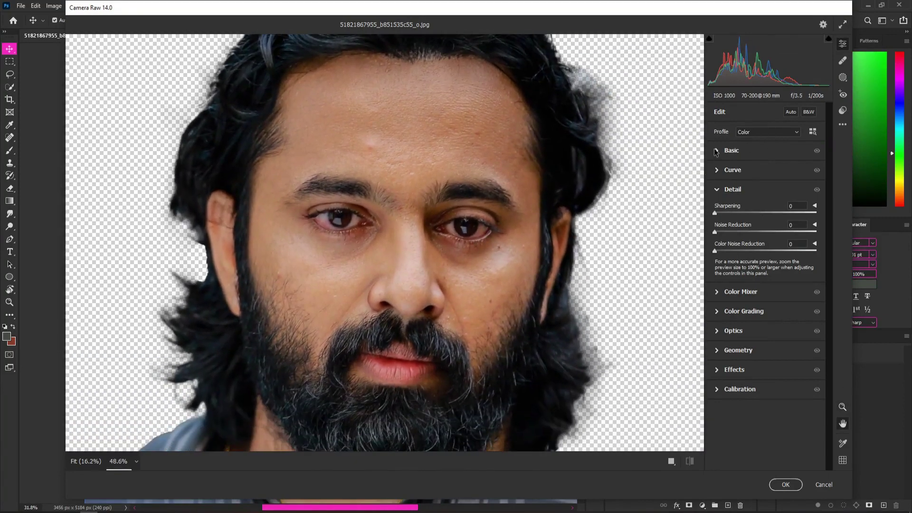
# Step: In Basic, set Exposure to +0.40, Contrast to -1 and Highlights to +9
pyautogui.click(718, 150)
pyautogui.scroll(3, 462, 179)
pyautogui.scroll(-3, 465, 197)
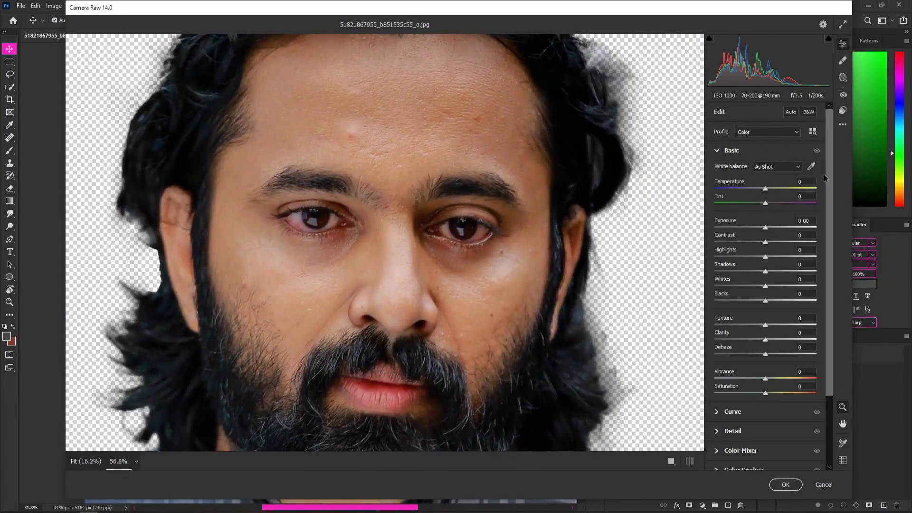
pyautogui.moveTo(767, 229); pyautogui.dragTo(771, 228)
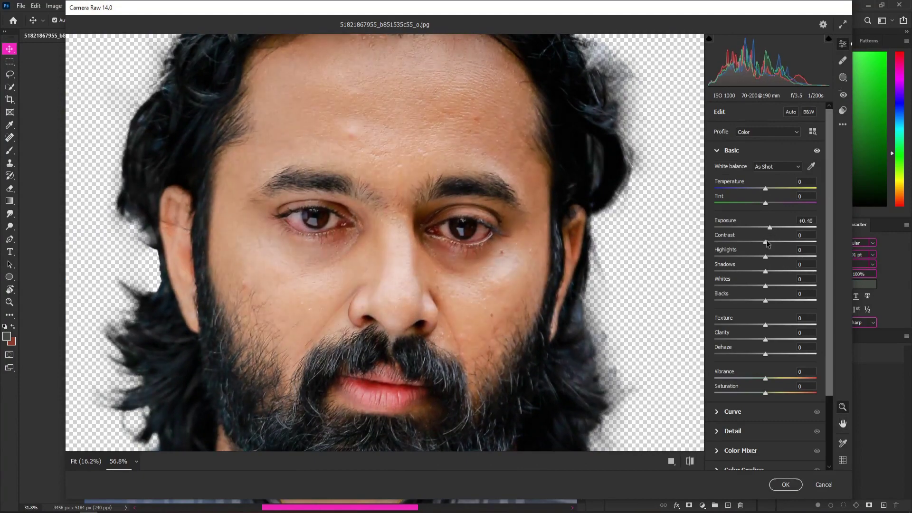
pyautogui.moveTo(776, 245)
pyautogui.mouseDown()
pyautogui.moveTo(765, 243)
pyautogui.moveTo(784, 271)
pyautogui.moveTo(763, 286)
pyautogui.moveTo(773, 286)
pyautogui.moveTo(771, 300)
pyautogui.moveTo(754, 301)
pyautogui.mouseUp()
# Step: Tint the midtones with the Color Grading wheel and push the shadows toward blue
pyautogui.scroll(-2, 522, 247)
pyautogui.scroll(5, 407, 207)
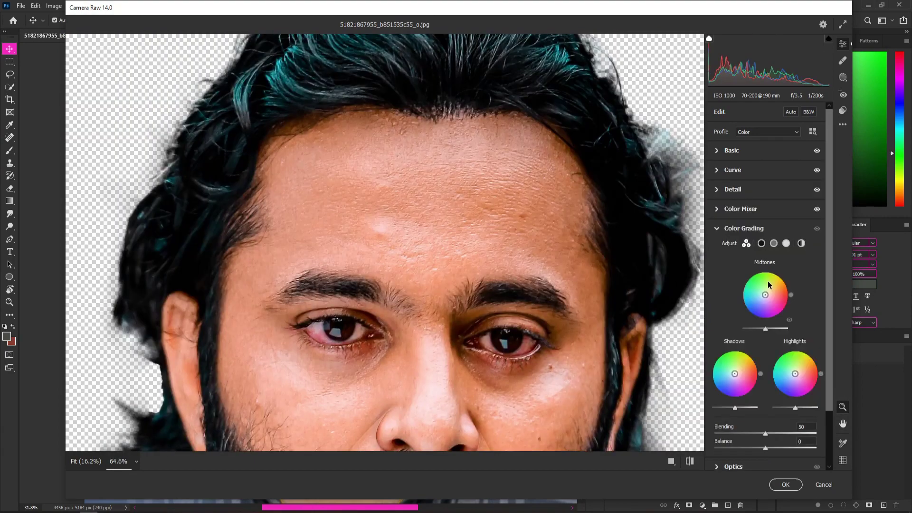
pyautogui.moveTo(762, 287); pyautogui.dragTo(773, 298)
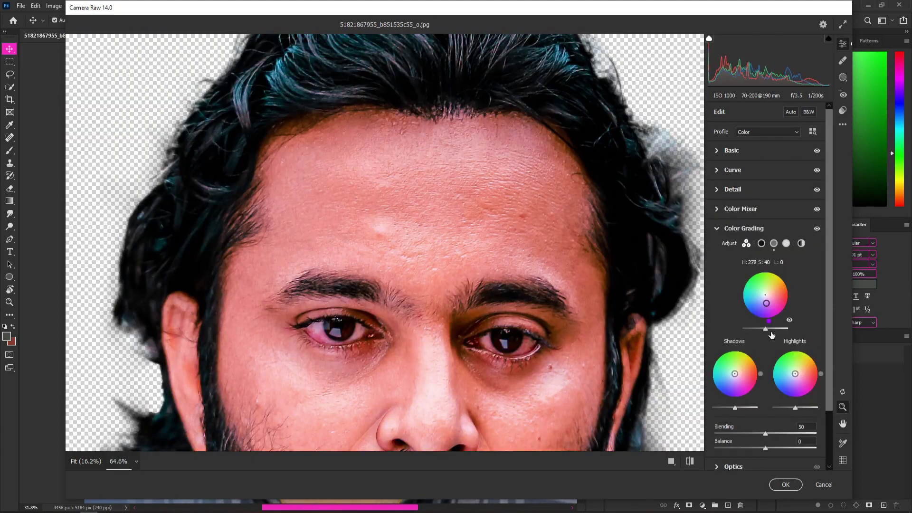
pyautogui.moveTo(779, 292); pyautogui.dragTo(739, 274)
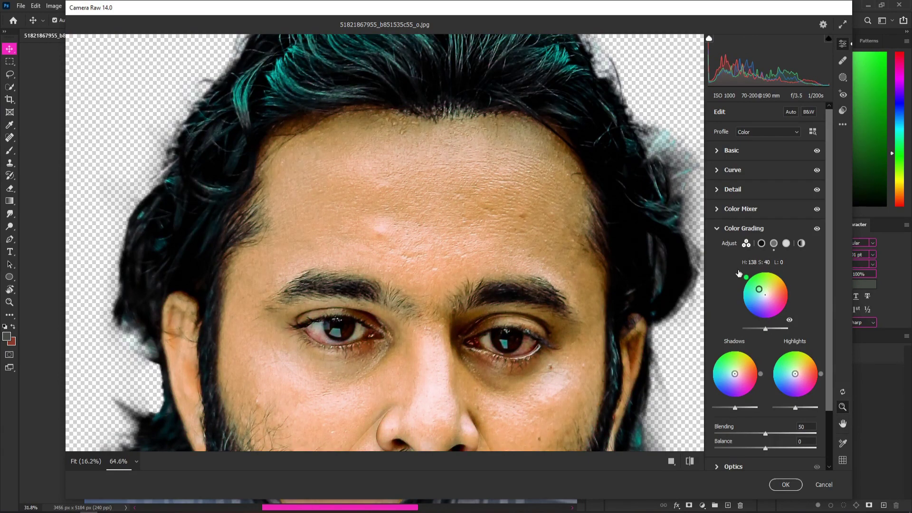
pyautogui.moveTo(740, 274); pyautogui.dragTo(763, 268)
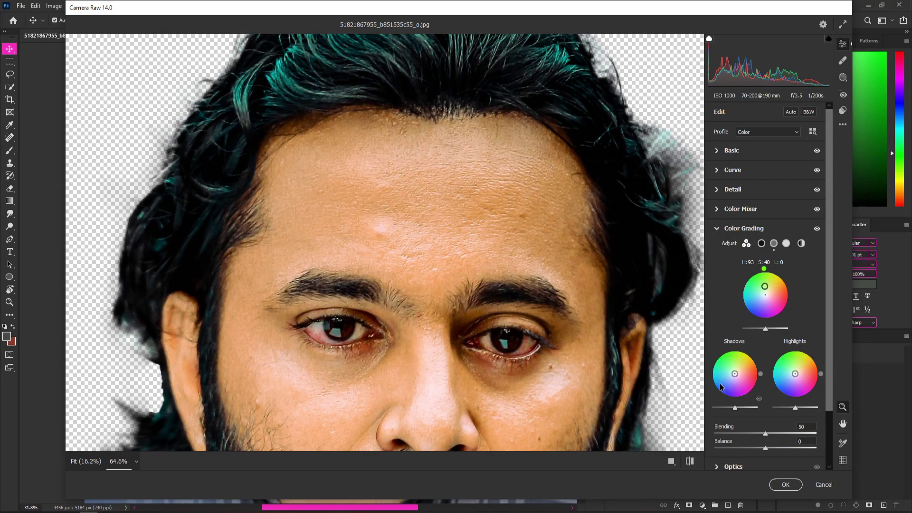
pyautogui.moveTo(721, 387); pyautogui.dragTo(723, 386)
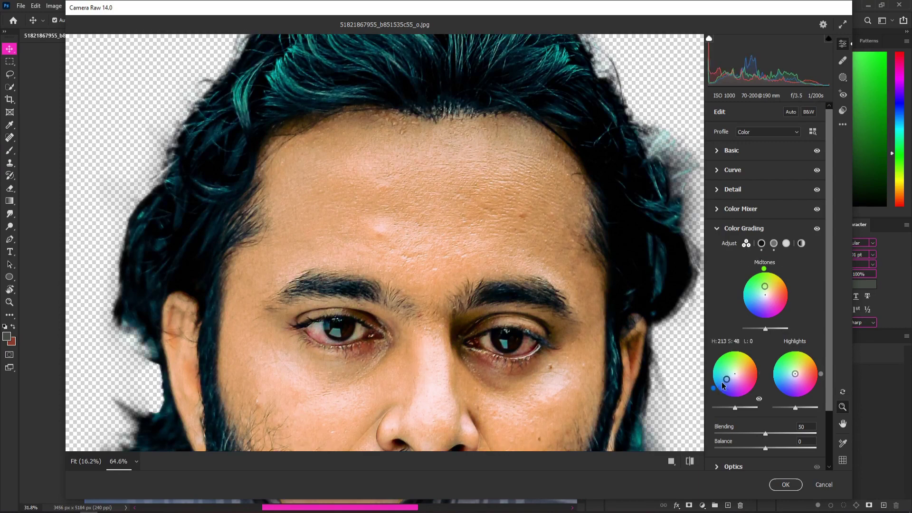
# Step: Refine the midtone grade to a warm orange at Hue 30, Saturation 43
pyautogui.scroll(-3, 536, 340)
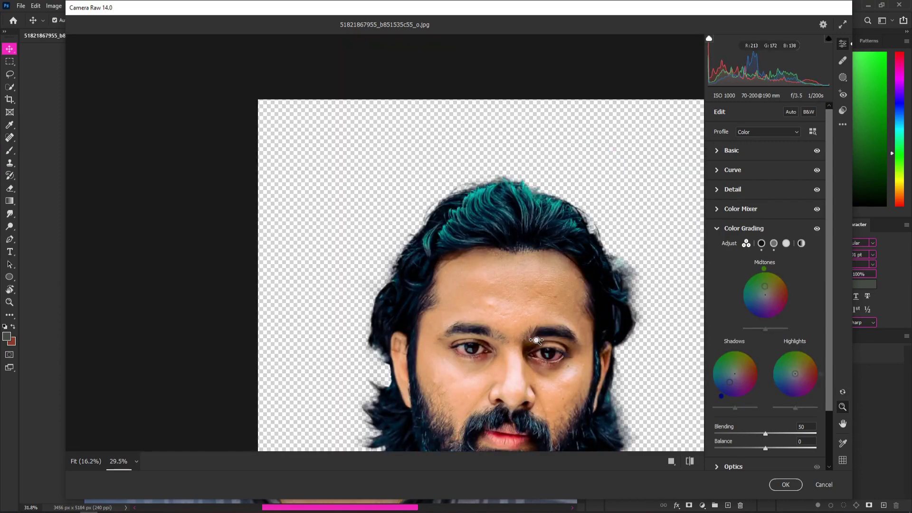
pyautogui.moveTo(764, 269); pyautogui.dragTo(783, 277)
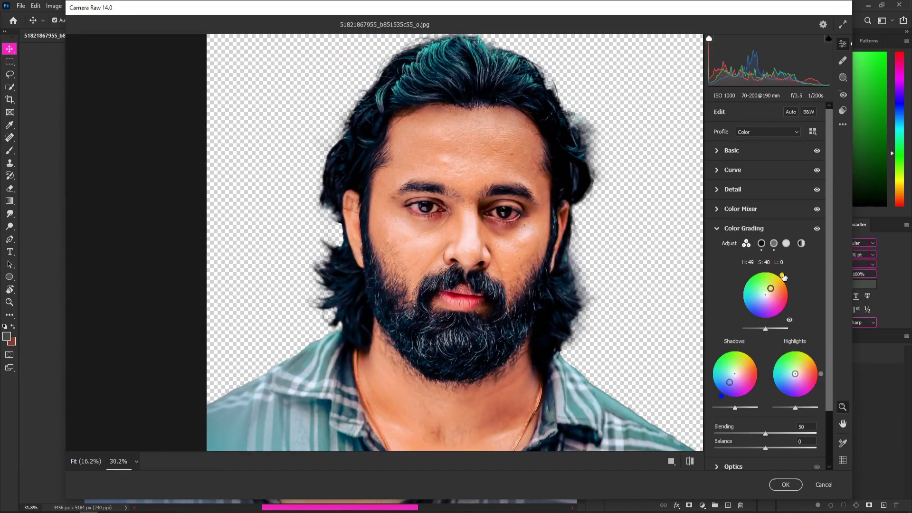
pyautogui.moveTo(783, 277); pyautogui.dragTo(786, 299)
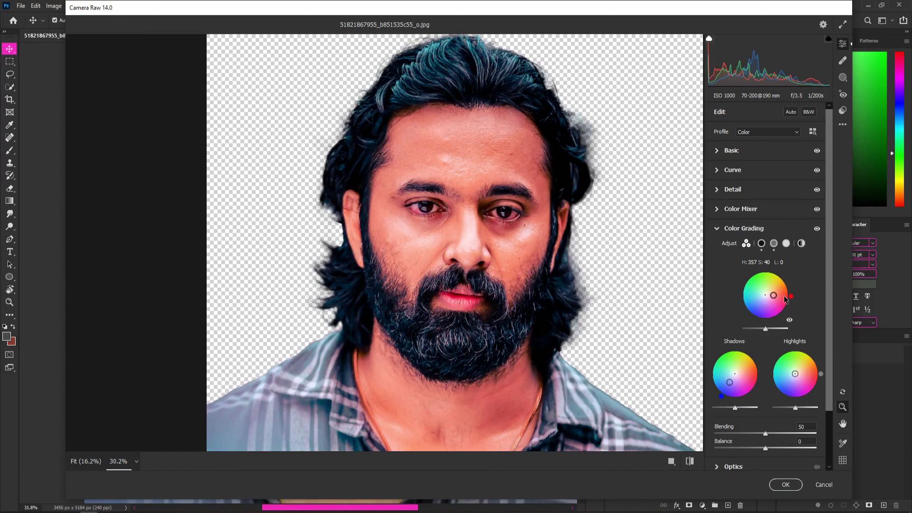
pyautogui.moveTo(785, 299); pyautogui.dragTo(772, 296)
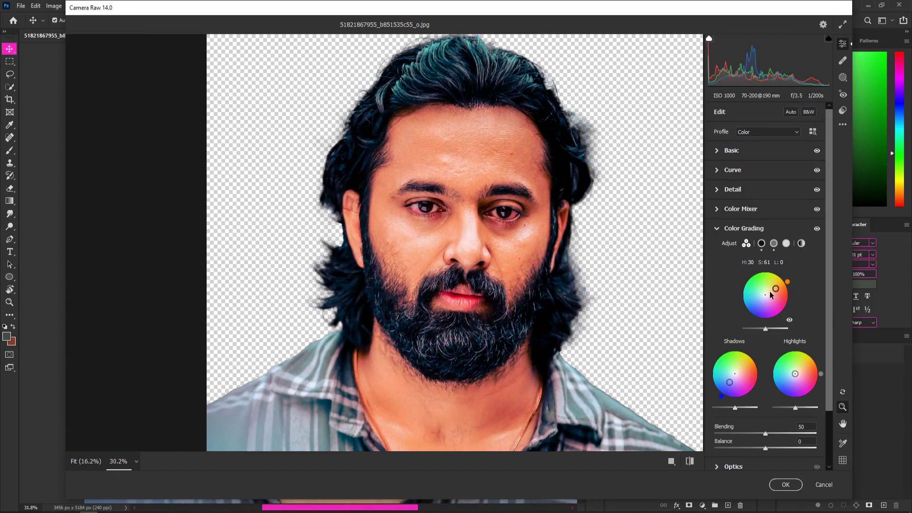
pyautogui.click(772, 291)
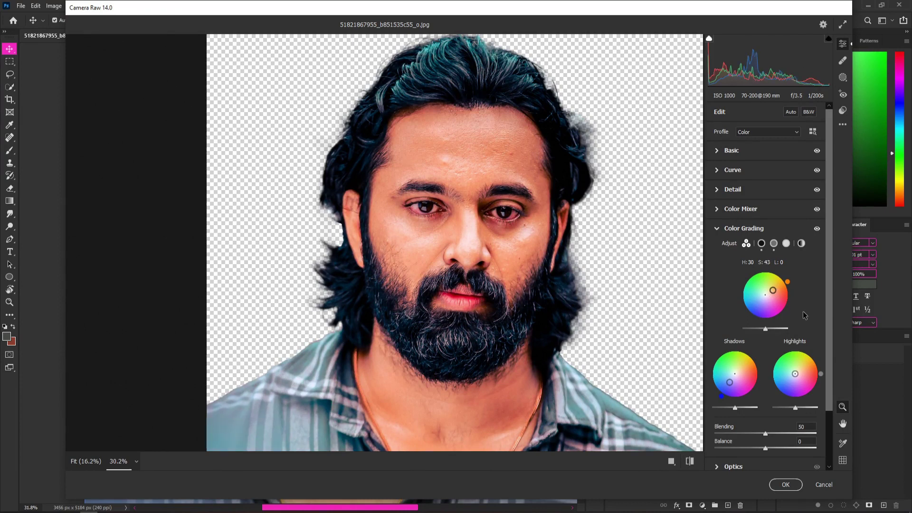
# Step: Tint the highlights blue, adjust the tint brightness, and set Blending 57 and Balance +10
pyautogui.moveTo(795, 373); pyautogui.dragTo(794, 356)
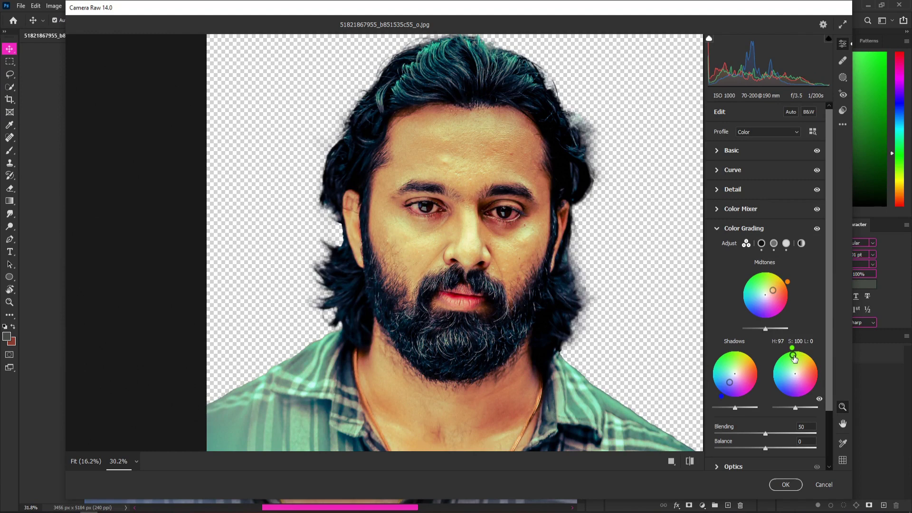
pyautogui.moveTo(795, 359); pyautogui.dragTo(791, 383)
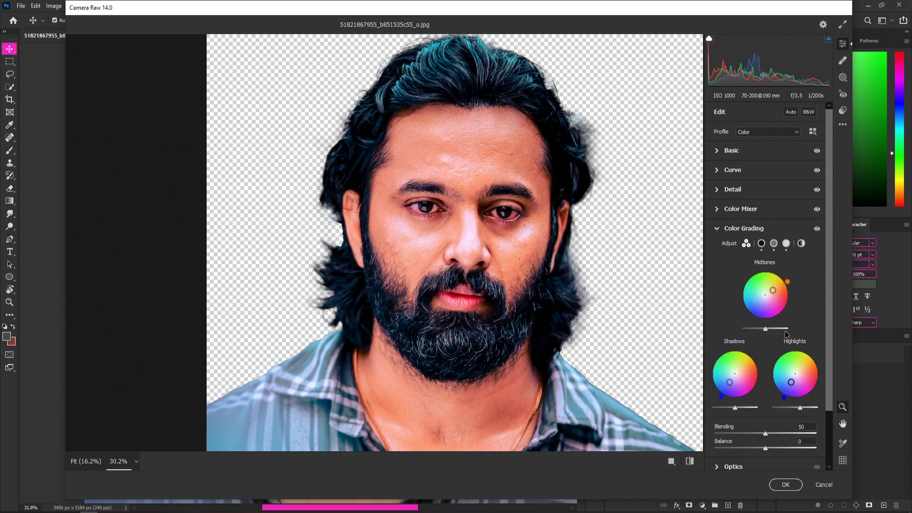
pyautogui.moveTo(765, 329); pyautogui.dragTo(765, 330)
pyautogui.moveTo(734, 408); pyautogui.dragTo(811, 417)
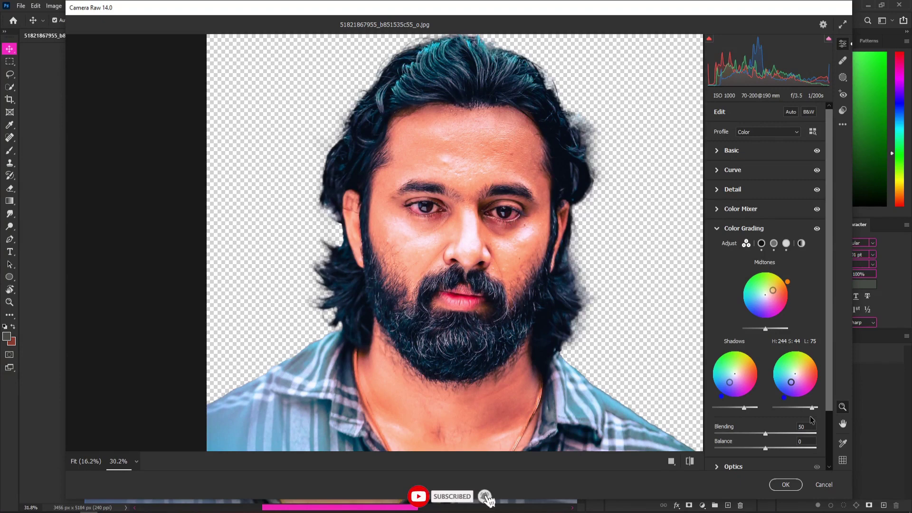
pyautogui.hotkey('ctrl', 'z')
pyautogui.moveTo(766, 434)
pyautogui.mouseDown()
pyautogui.moveTo(782, 434)
pyautogui.moveTo(771, 438)
pyautogui.mouseUp()
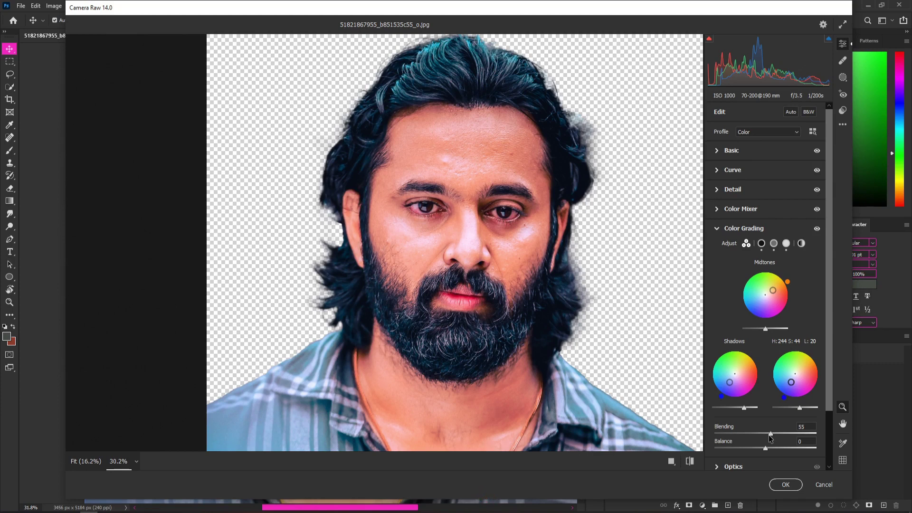
pyautogui.scroll(-3, 770, 438)
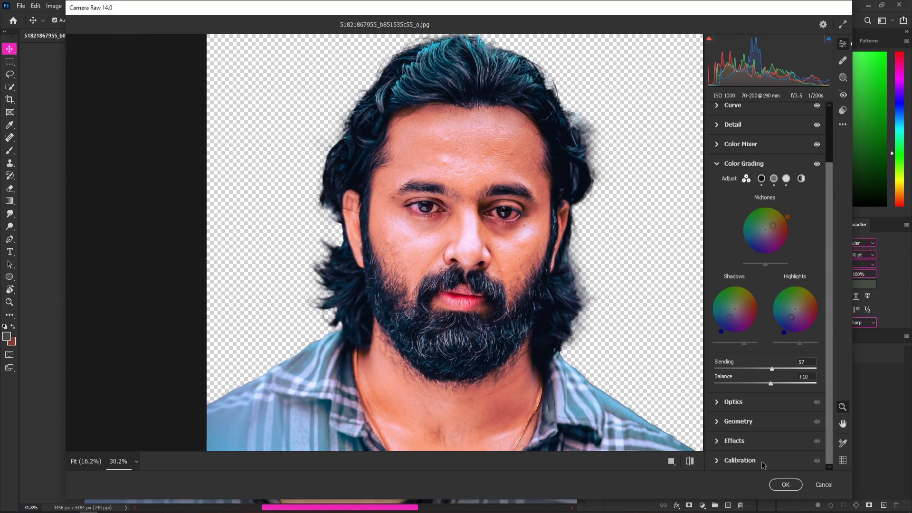
# Step: Add a -43 Effects vignette to darken the photo edges
pyautogui.click(735, 441)
pyautogui.moveTo(766, 329); pyautogui.dragTo(739, 330)
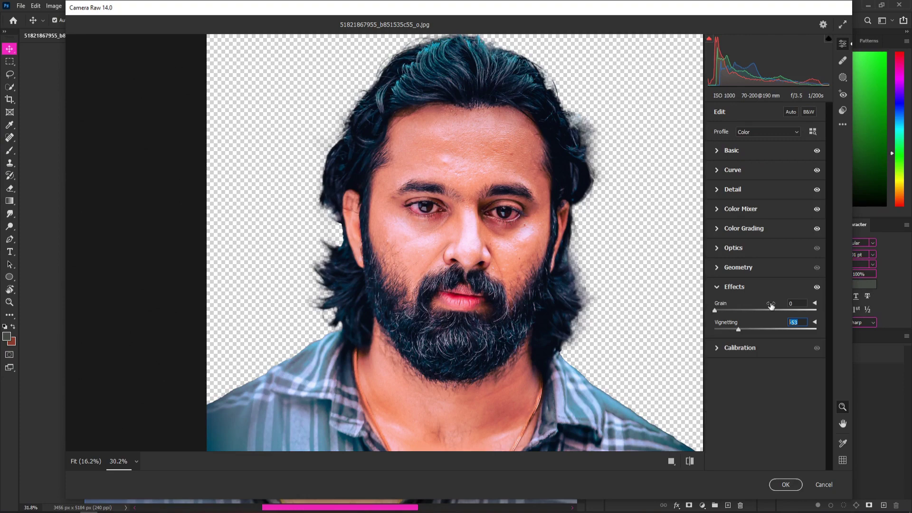
pyautogui.doubleClick(739, 329)
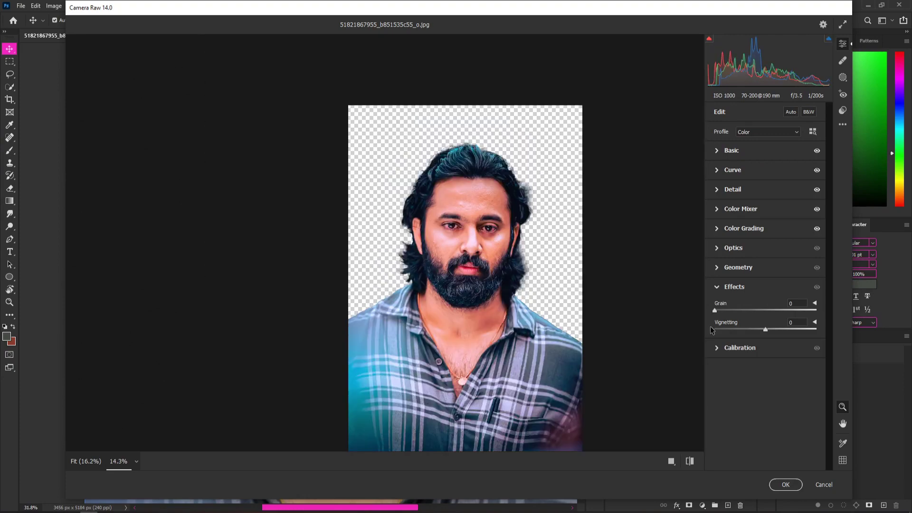
pyautogui.moveTo(765, 329)
pyautogui.mouseDown()
pyautogui.moveTo(743, 338)
pyautogui.moveTo(752, 341)
pyautogui.mouseUp()
# Step: Try different Calibration process versions, then apply the Camera Raw filter
pyautogui.click(755, 348)
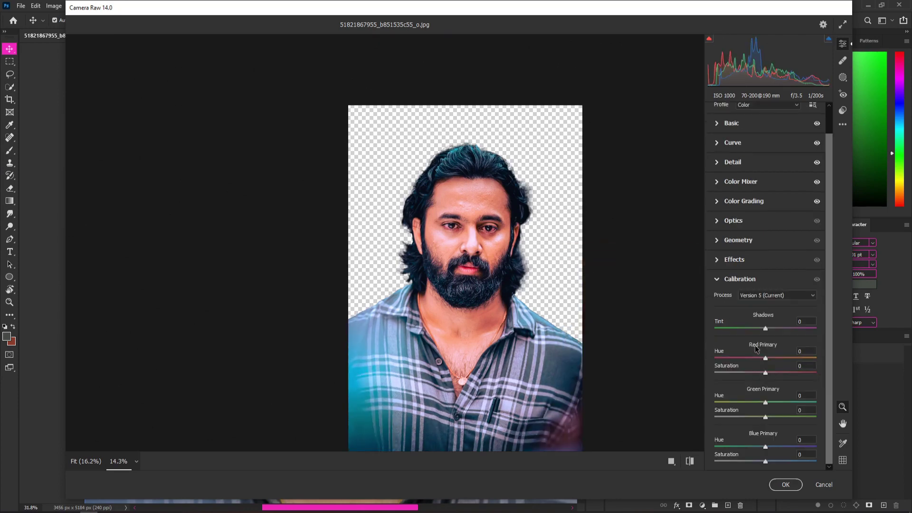
pyautogui.click(759, 299)
pyautogui.click(761, 297)
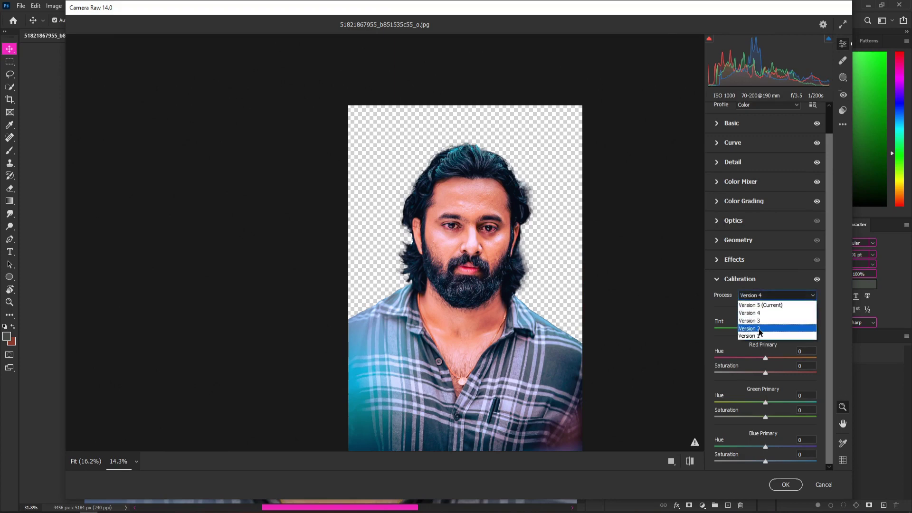
pyautogui.click(760, 332)
pyautogui.click(761, 297)
pyautogui.click(760, 313)
pyautogui.click(760, 298)
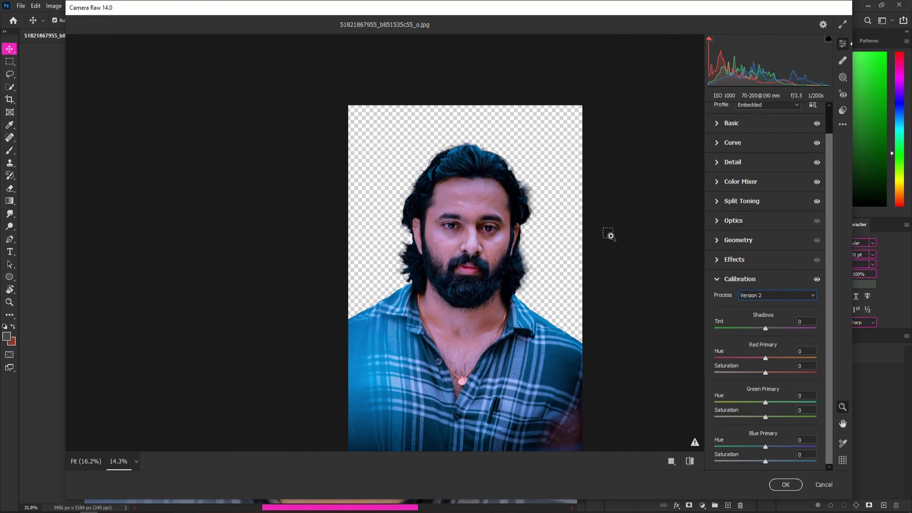
pyautogui.click(786, 484)
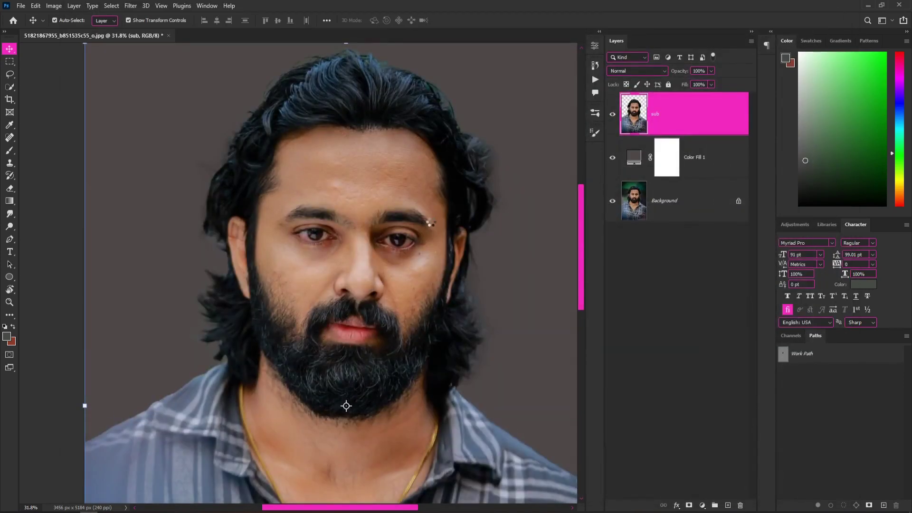
# Step: Duplicate the sub layer and set the copy's blend mode to Vivid Light
pyautogui.scroll(3, 400, 168)
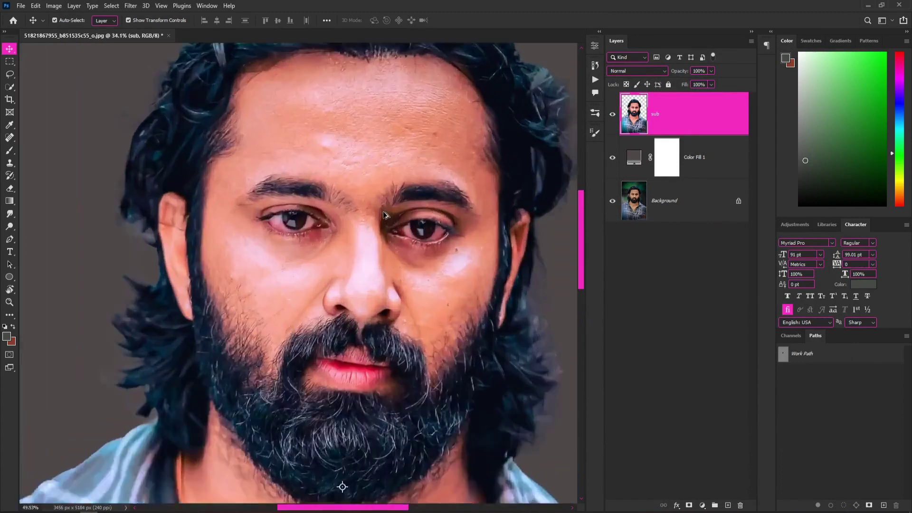
pyautogui.hotkey('ctrl', 'j')
pyautogui.click(129, 7)
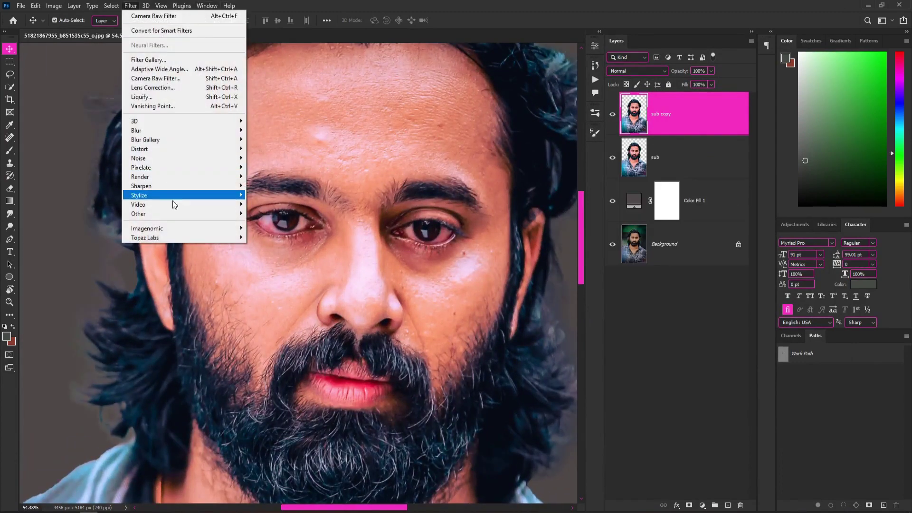
pyautogui.click(628, 71)
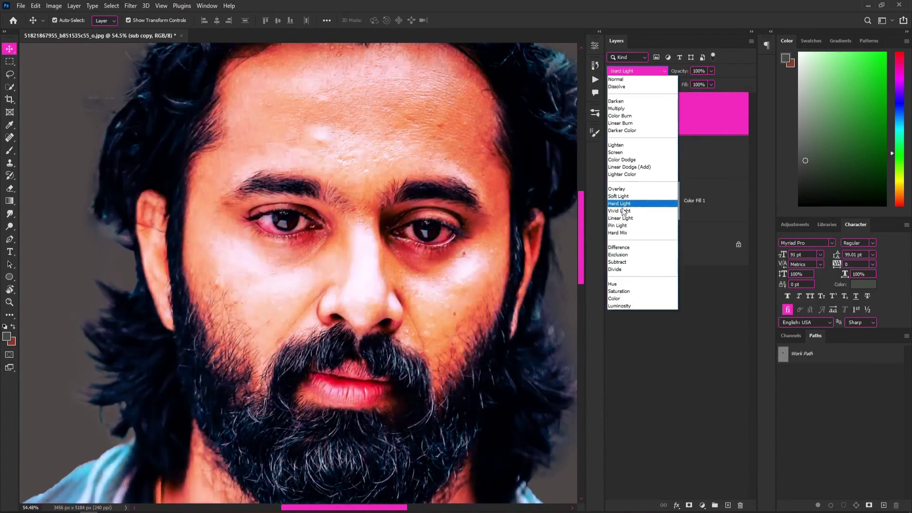
pyautogui.click(623, 204)
# Step: Apply a High Pass filter with a 1.8 px radius to the copy
pyautogui.click(130, 6)
pyautogui.moveTo(138, 214)
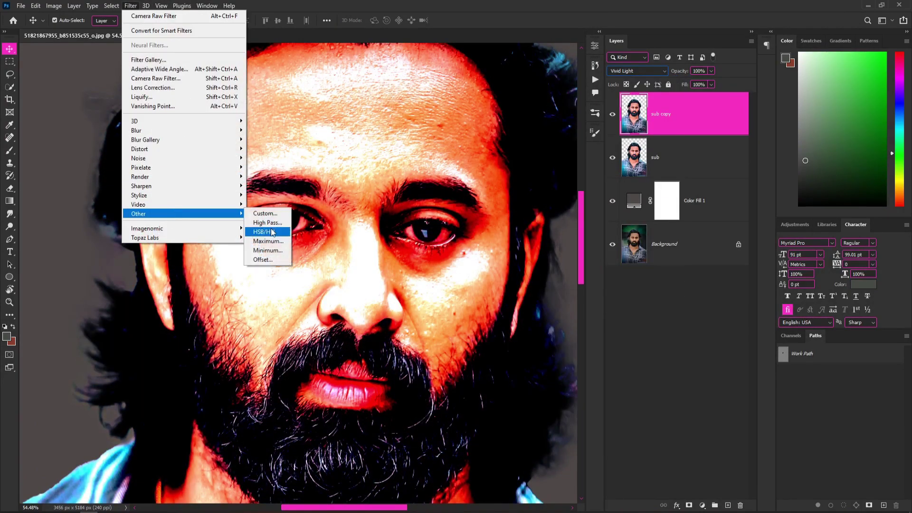
pyautogui.click(265, 228)
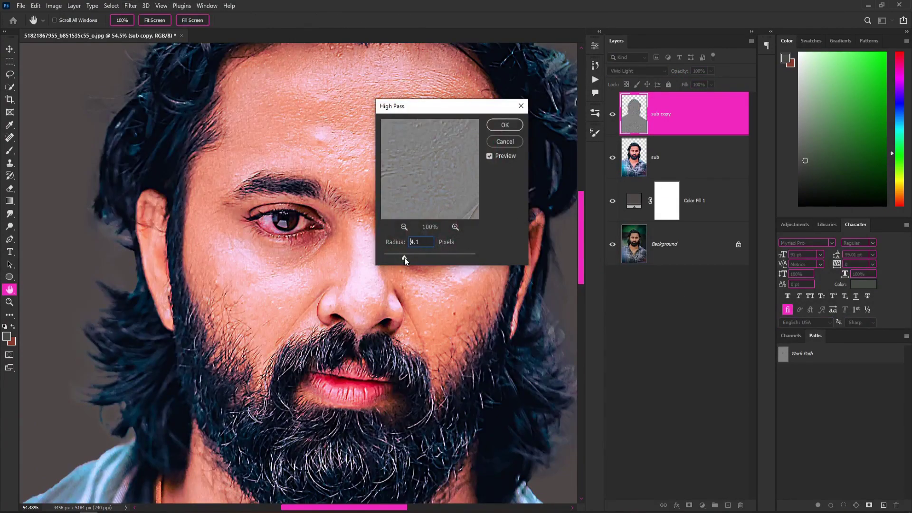
pyautogui.moveTo(404, 257); pyautogui.dragTo(392, 257)
pyautogui.click(505, 124)
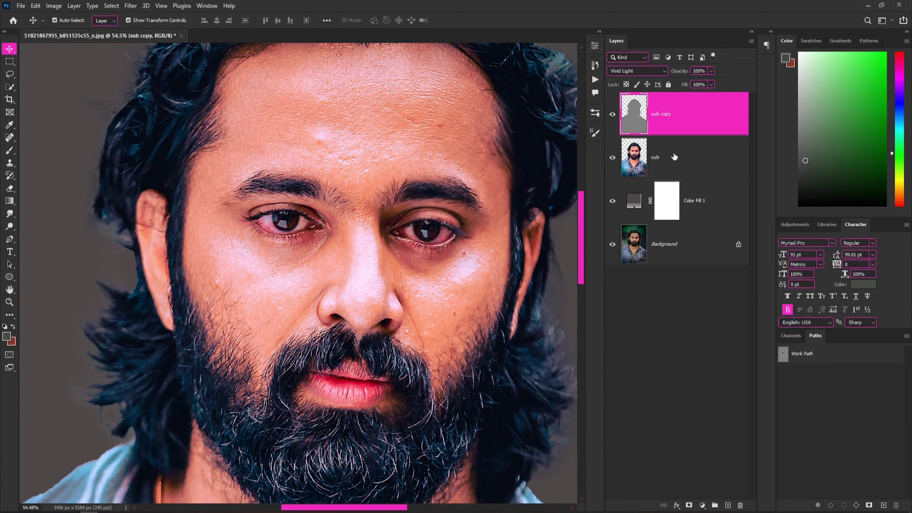
# Step: Merge the sub and sub copy layers into one layer
pyautogui.keyDown('ctrl'); pyautogui.click(675, 157); pyautogui.keyUp('ctrl')
pyautogui.rightClick(674, 157)
pyautogui.click(713, 388)
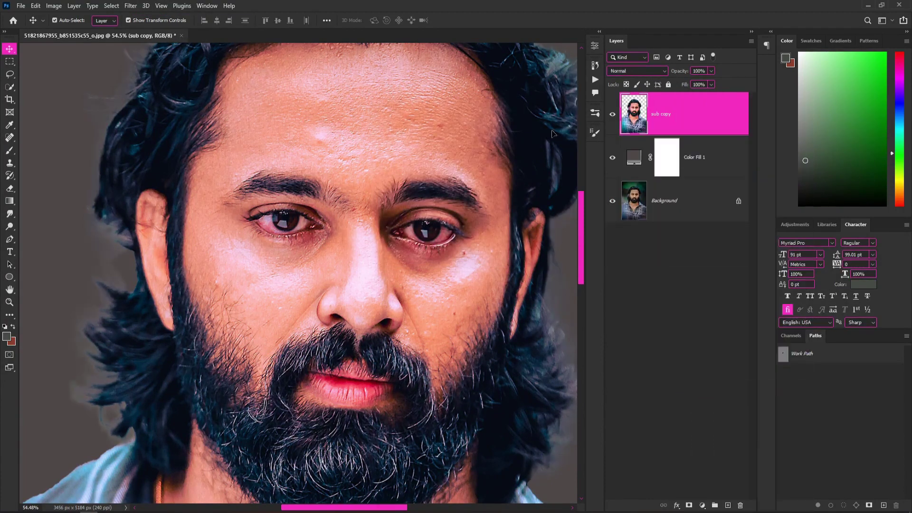
# Step: Sharpen sub copy with Unsharp Mask at Amount 52%, Radius 1.6, Threshold 0
pyautogui.scroll(1, 421, 157)
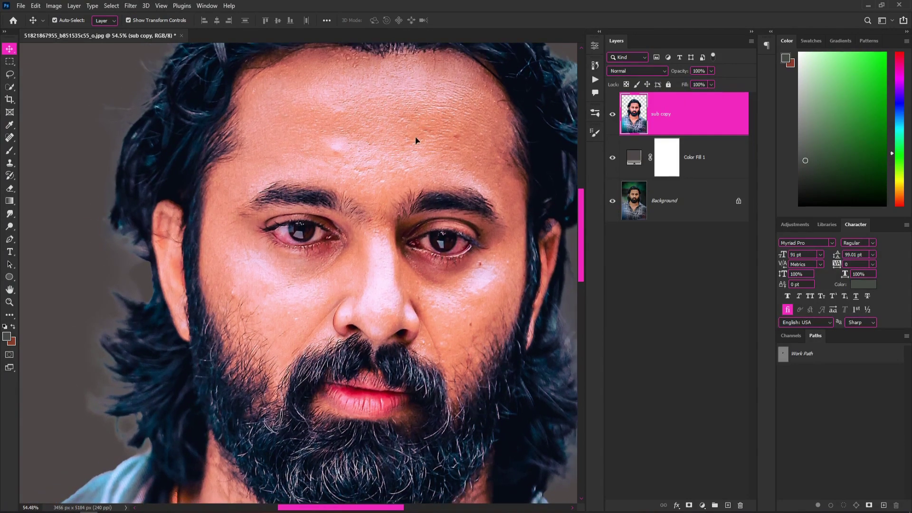
pyautogui.scroll(-3, 388, 266)
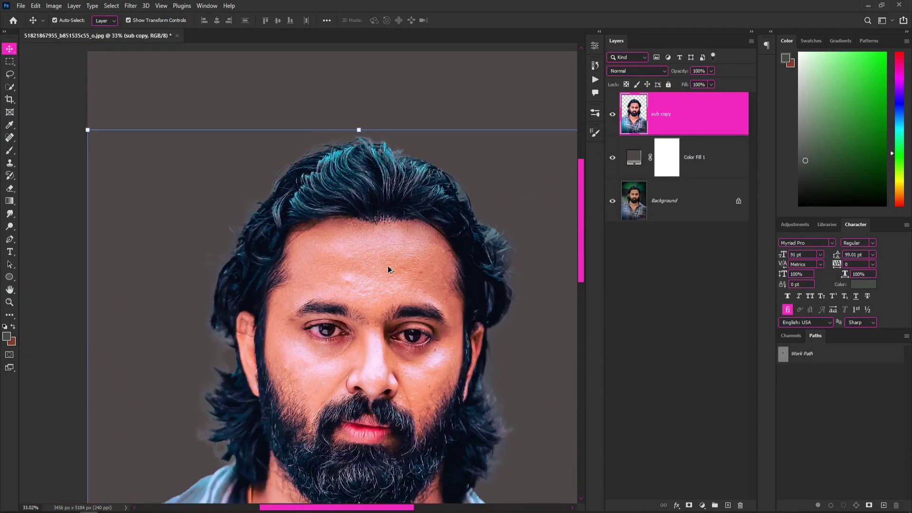
pyautogui.scroll(3, 349, 233)
pyautogui.scroll(2, 347, 233)
pyautogui.scroll(-4, 343, 262)
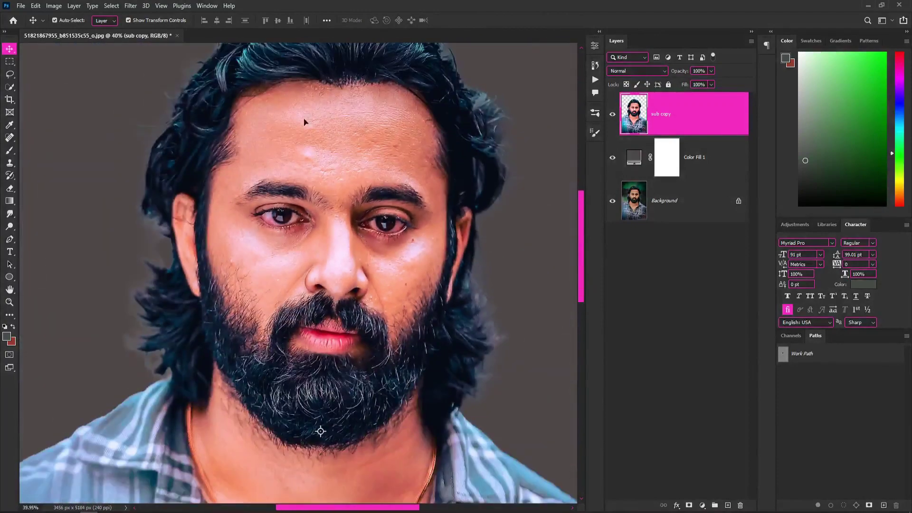
pyautogui.click(129, 5)
pyautogui.moveTo(139, 196)
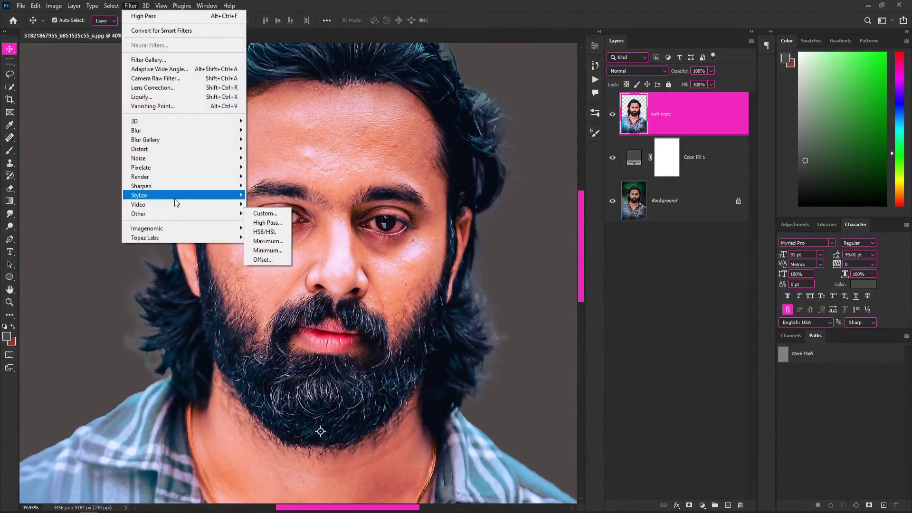
pyautogui.click(273, 232)
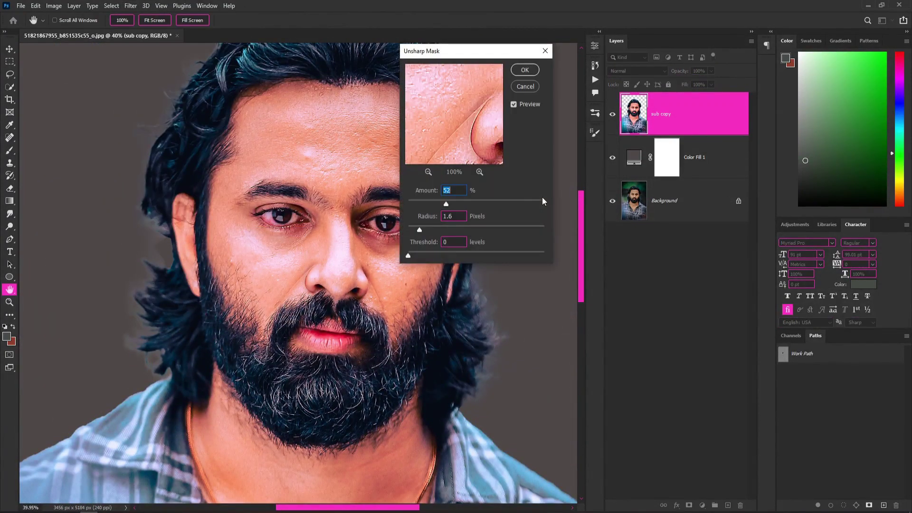
pyautogui.moveTo(458, 110); pyautogui.dragTo(413, 111)
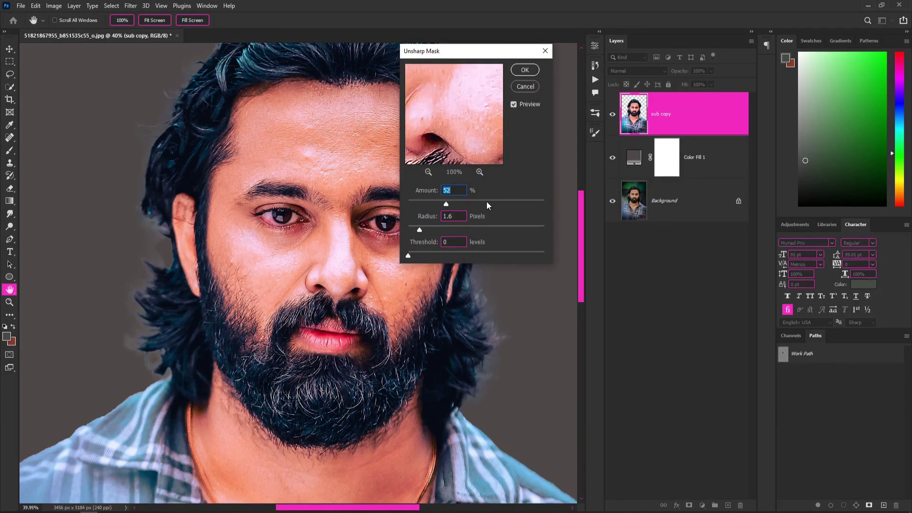
pyautogui.click(525, 71)
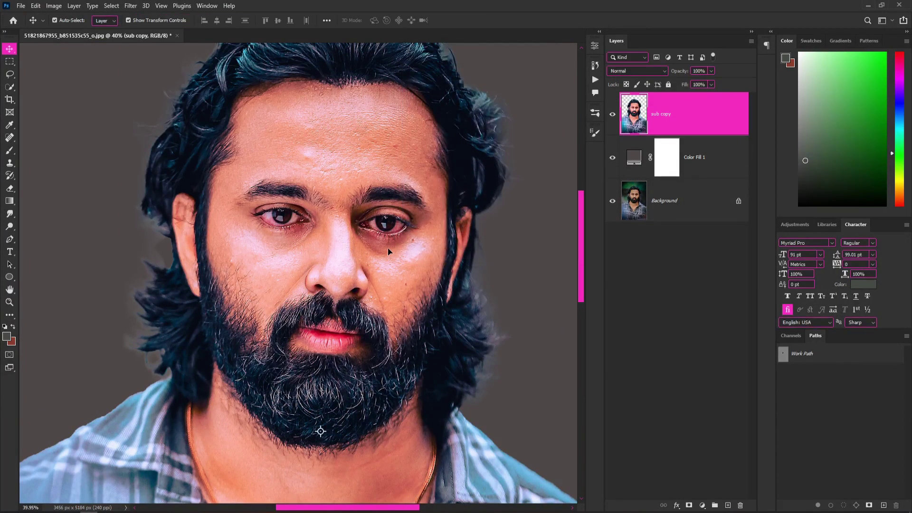
# Step: Duplicate the sharpened layer and rename the copy 'smudge'
pyautogui.hotkey('ctrl', 'j')
pyautogui.doubleClick(672, 115)
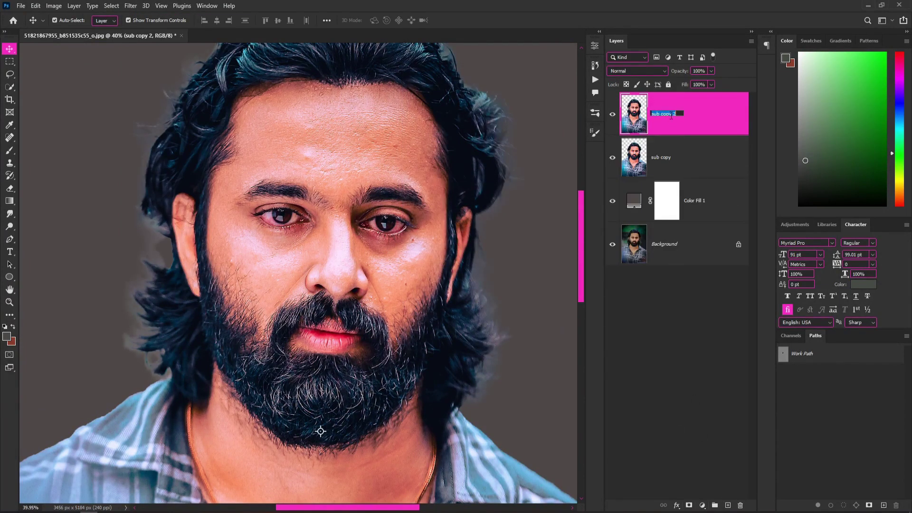
pyautogui.write('smudge')
pyautogui.press('Return')
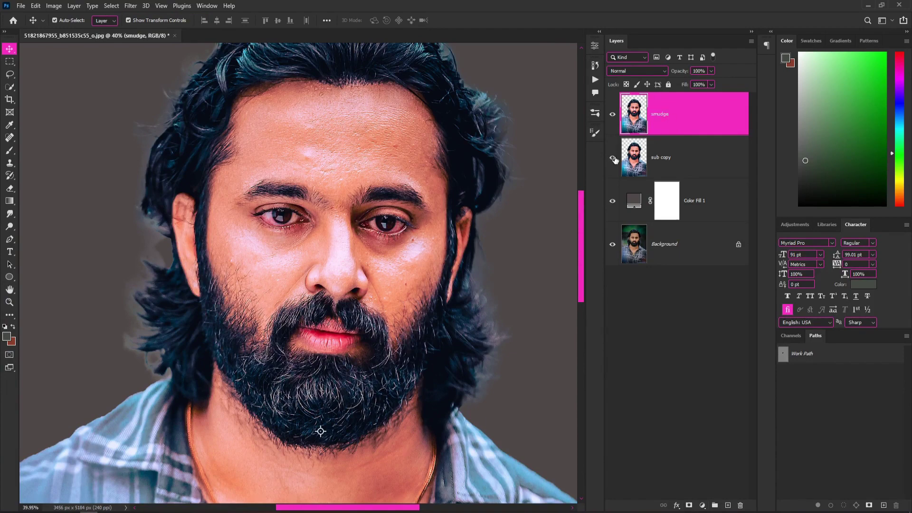
# Step: Trace the nose outline with the Pen tool from the bridge around the left nostril
pyautogui.keyDown('alt'); pyautogui.scroll(5, 389, 249); pyautogui.keyUp('alt')
pyautogui.keyDown('alt'); pyautogui.scroll(3, 400, 271); pyautogui.keyUp('alt')
pyautogui.press('r')
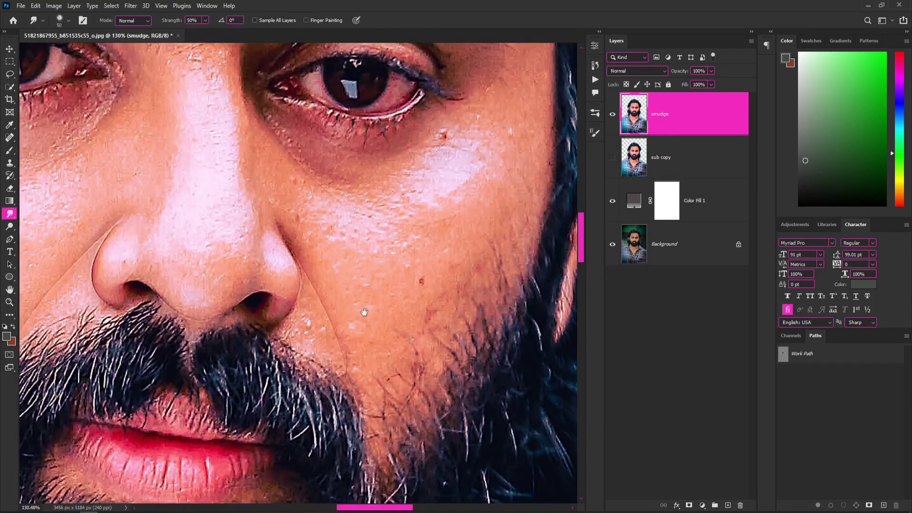
pyautogui.scroll(3, 194, 259)
pyautogui.scroll(2, 188, 255)
pyautogui.press('p')
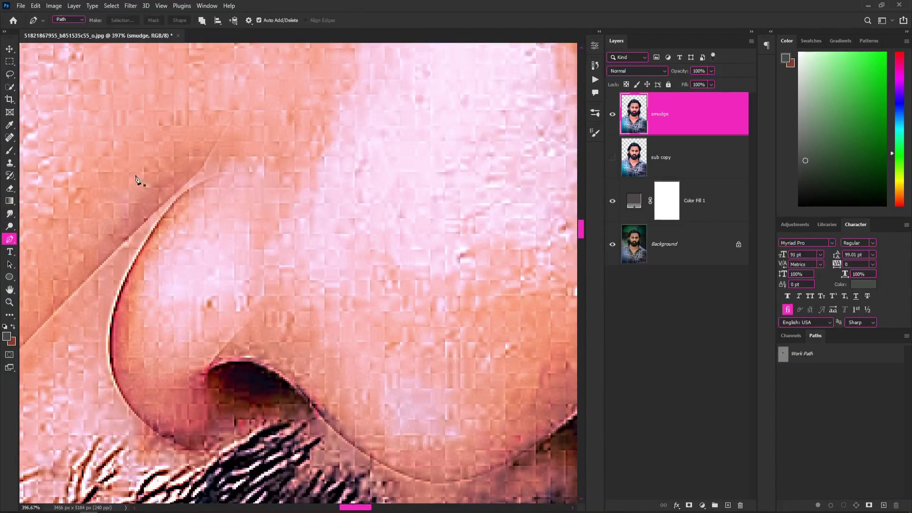
pyautogui.click(203, 184)
pyautogui.moveTo(169, 294); pyautogui.dragTo(181, 410)
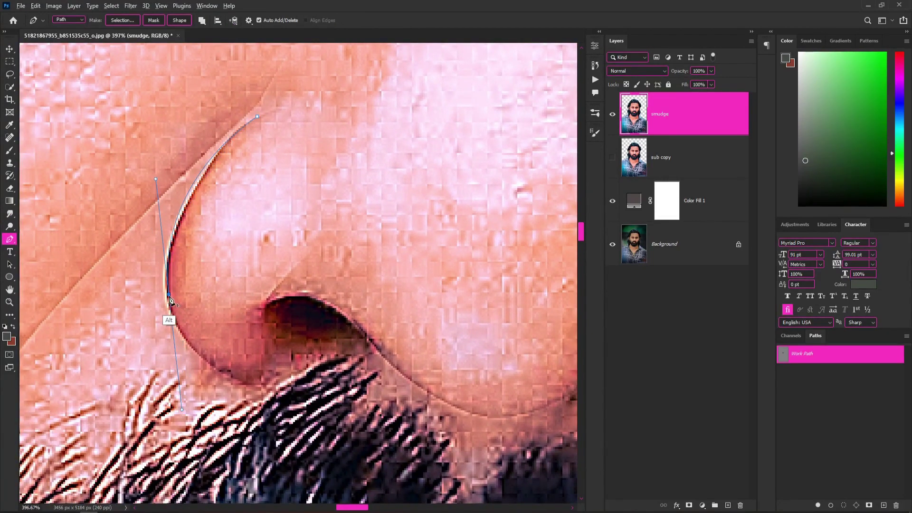
pyautogui.keyDown('alt'); pyautogui.click(169, 295); pyautogui.keyUp('alt')
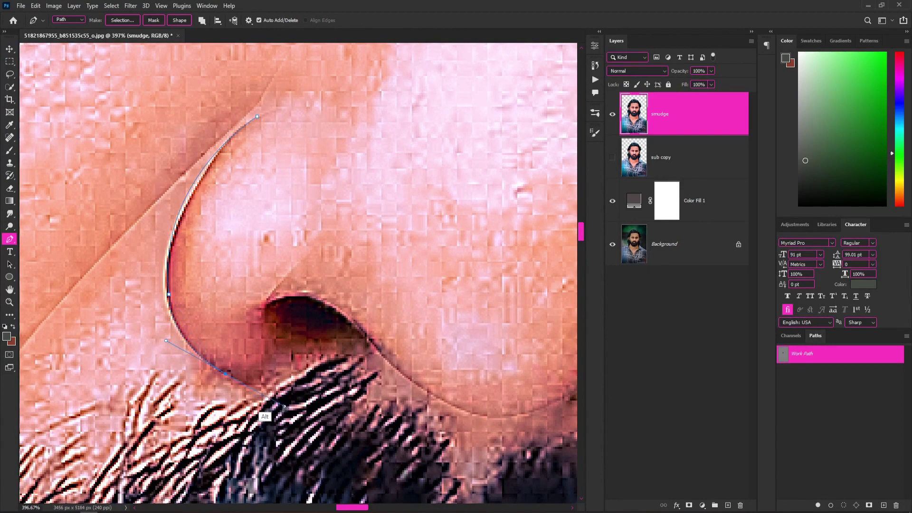
pyautogui.keyDown('alt'); pyautogui.click(226, 374); pyautogui.keyUp('alt')
pyautogui.moveTo(296, 369); pyautogui.dragTo(298, 365)
# Step: Finish the path around the right nostril and load it as a selection
pyautogui.moveTo(351, 325); pyautogui.dragTo(332, 280)
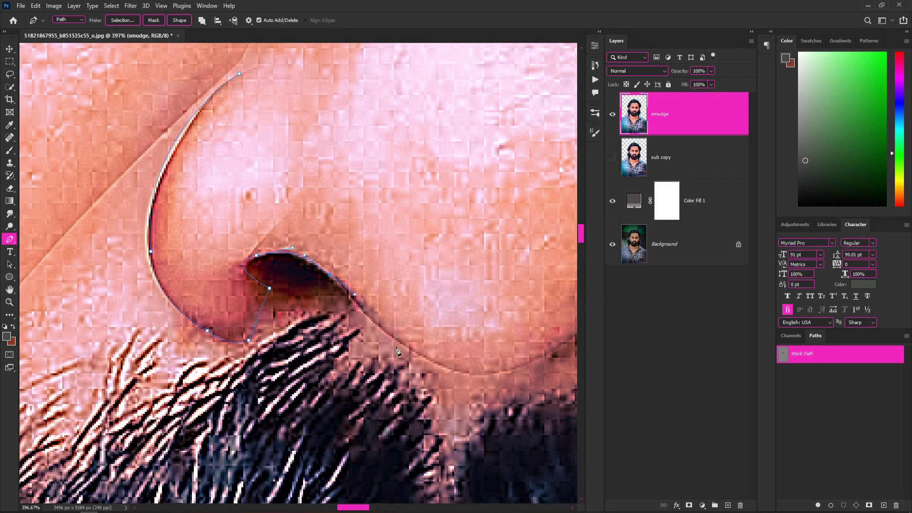
pyautogui.moveTo(451, 376); pyautogui.dragTo(393, 304)
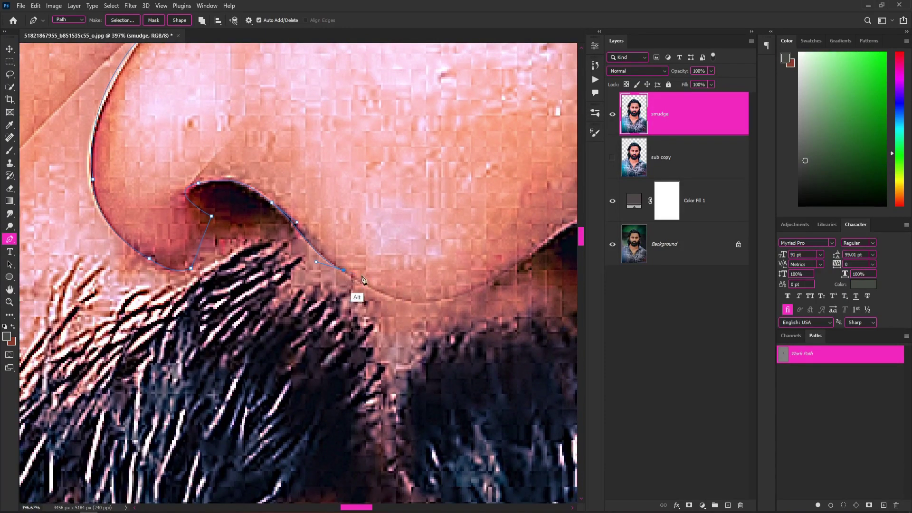
pyautogui.moveTo(524, 252); pyautogui.dragTo(348, 244)
pyautogui.keyDown('alt'); pyautogui.click(320, 270); pyautogui.keyUp('alt')
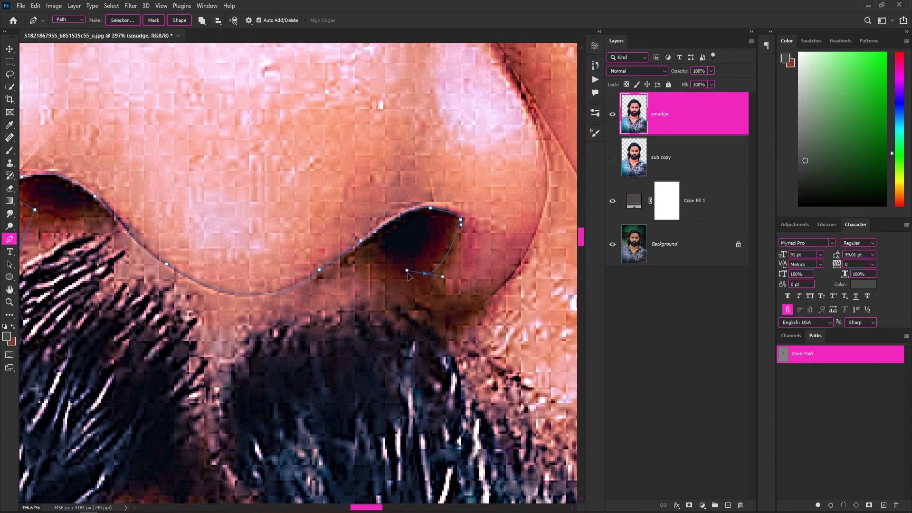
pyautogui.keyDown('alt'); pyautogui.click(425, 274); pyautogui.keyUp('alt')
pyautogui.moveTo(485, 298); pyautogui.dragTo(415, 352)
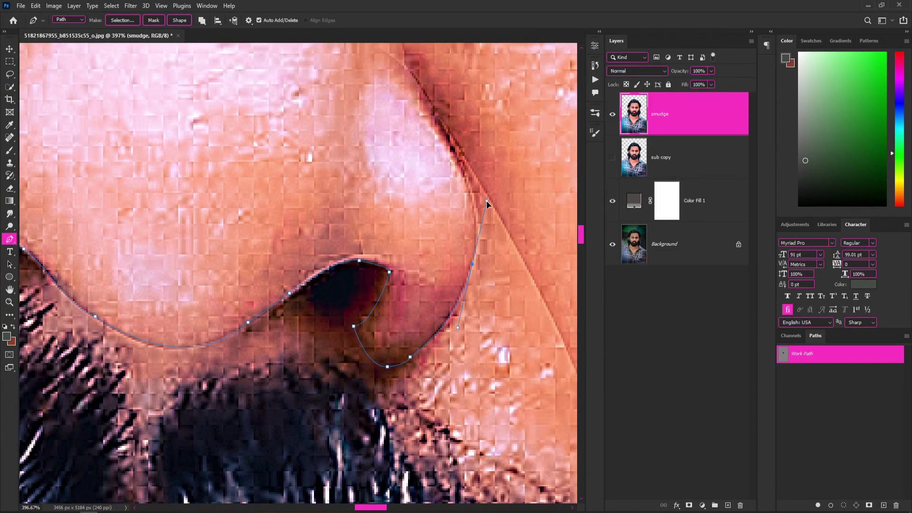
pyautogui.moveTo(434, 122); pyautogui.dragTo(453, 197)
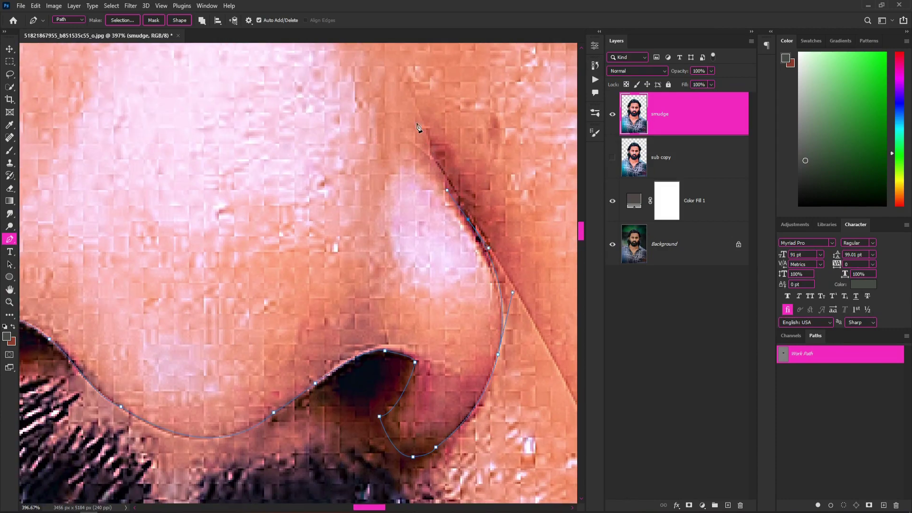
pyautogui.scroll(-5, 340, 137)
pyautogui.scroll(-3, 371, 152)
pyautogui.scroll(2, 412, 167)
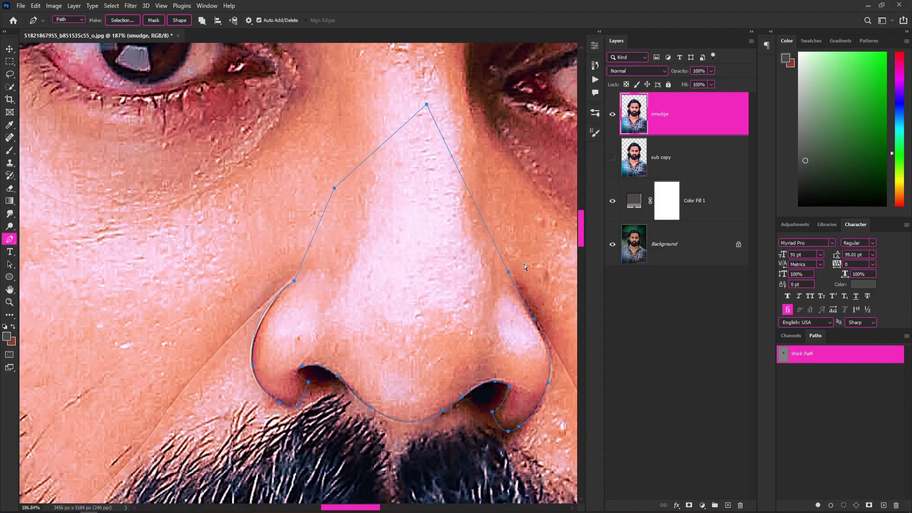
pyautogui.hotkey('ctrl', 'Return')
pyautogui.press('r')
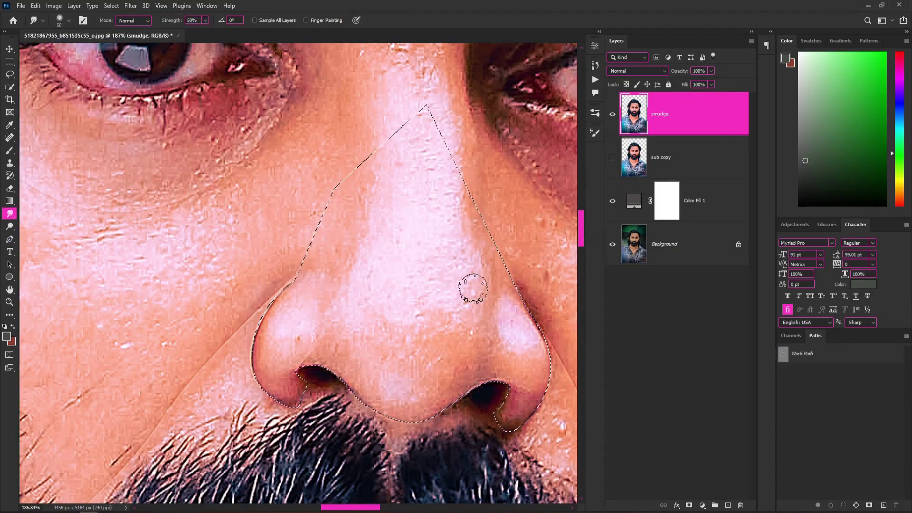
# Step: Smudge the jagged bright edge of the nose on the smudge layer
pyautogui.scroll(4, 394, 335)
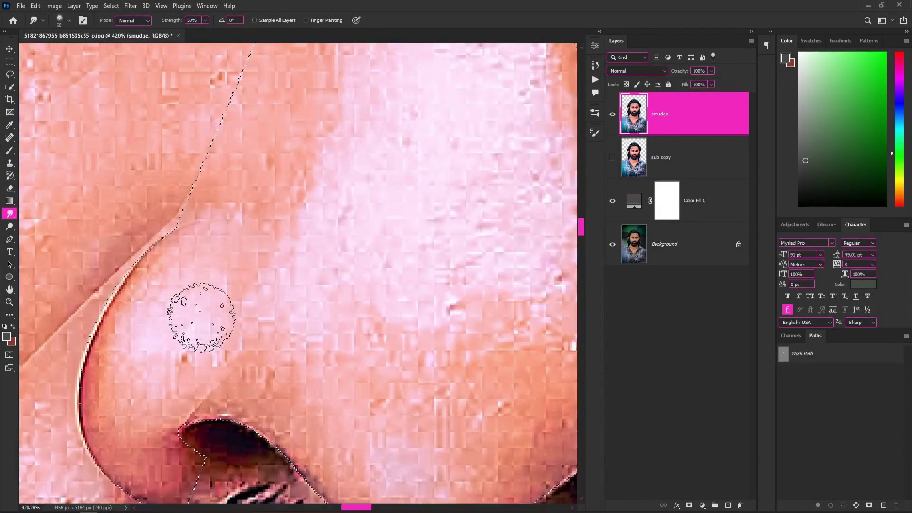
pyautogui.scroll(2, 201, 317)
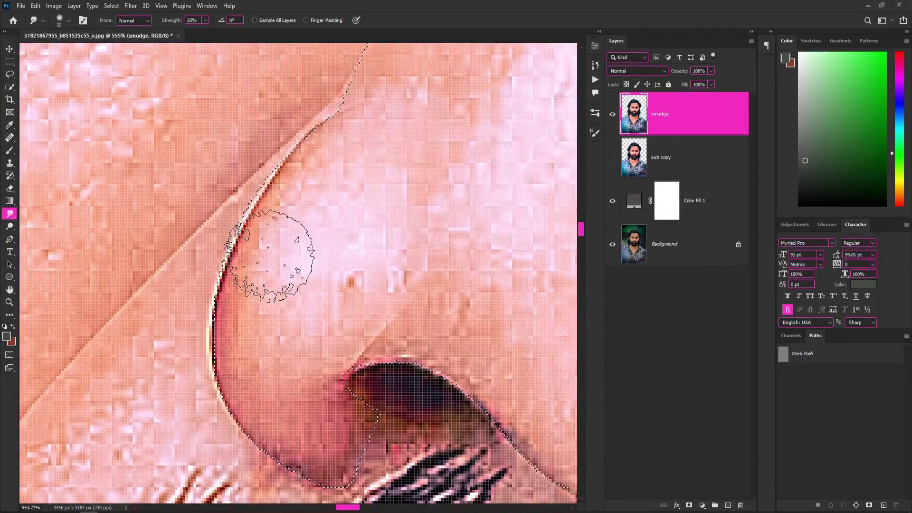
pyautogui.moveTo(271, 257); pyautogui.dragTo(285, 234)
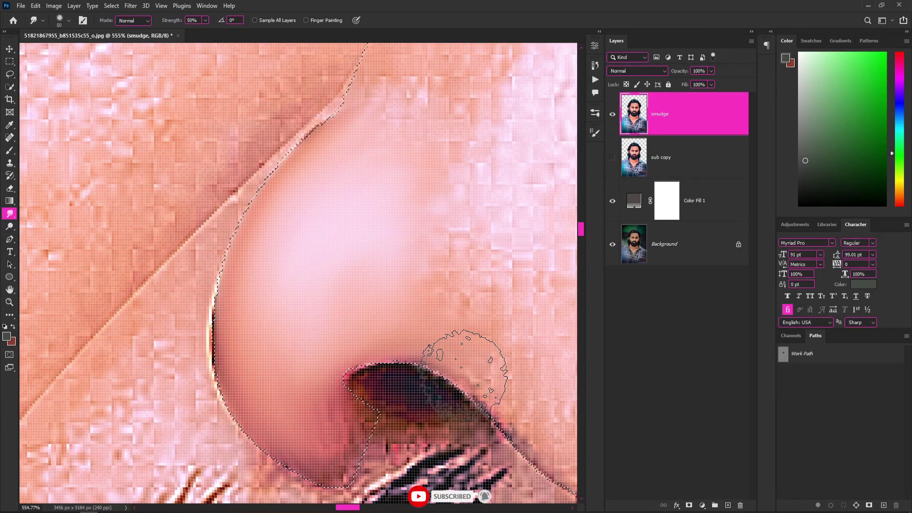
pyautogui.moveTo(316, 276); pyautogui.dragTo(358, 197)
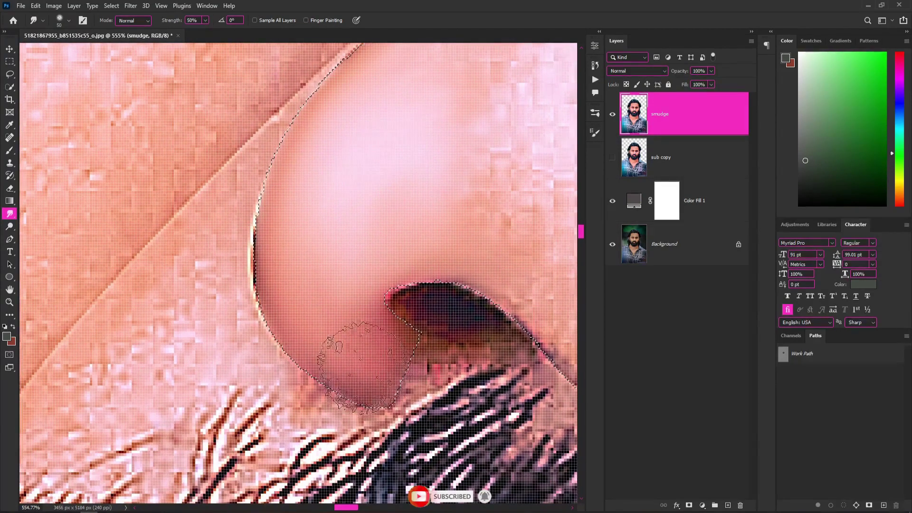
pyautogui.moveTo(479, 340); pyautogui.dragTo(407, 402)
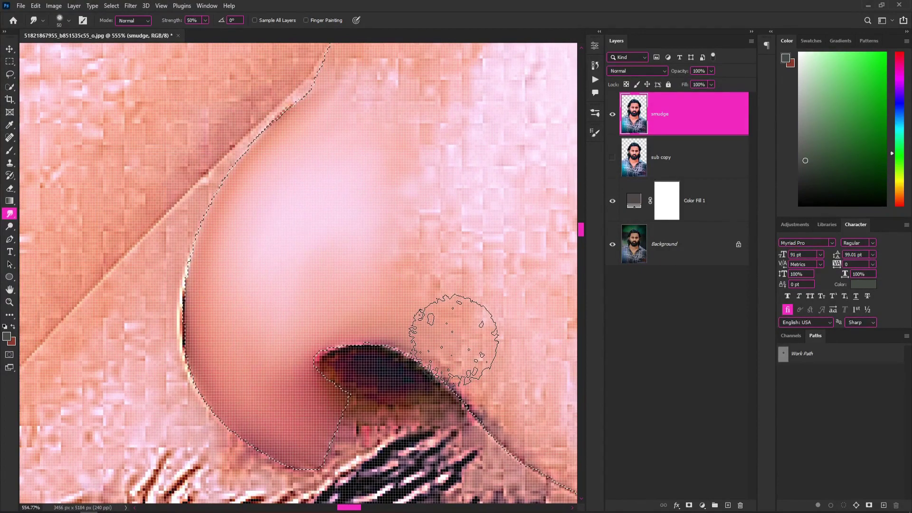
pyautogui.moveTo(475, 309); pyautogui.dragTo(274, 204)
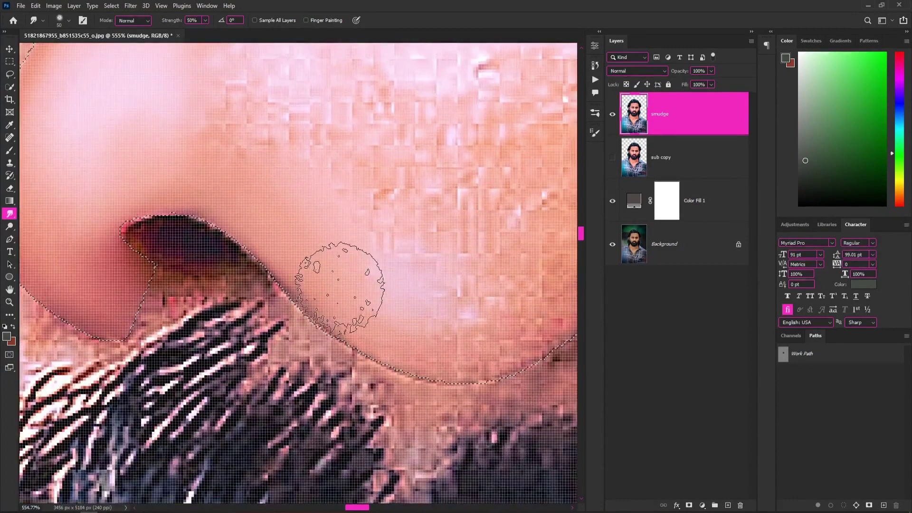
# Step: Smooth the blocky skin right of the nostril and along the nose edge
pyautogui.moveTo(340, 287)
pyautogui.mouseDown()
pyautogui.moveTo(301, 261)
pyautogui.moveTo(448, 326)
pyautogui.mouseUp()
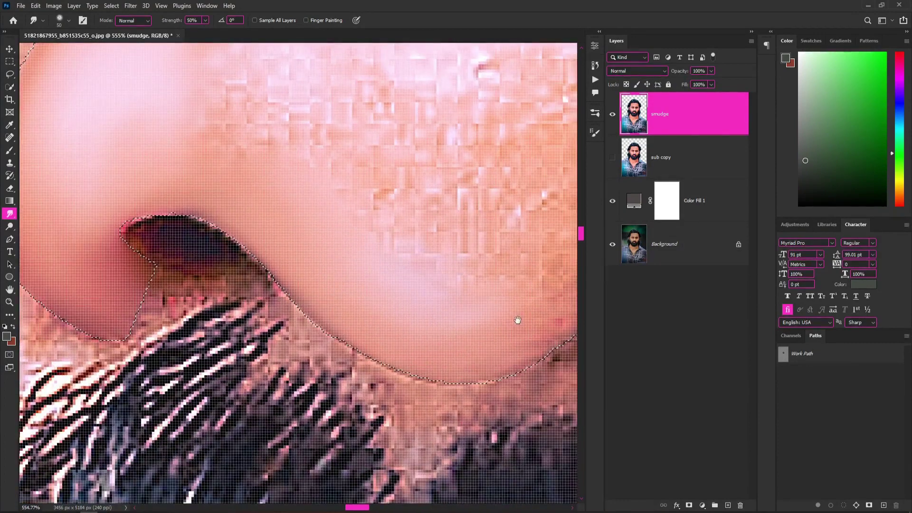
pyautogui.moveTo(517, 320); pyautogui.dragTo(366, 413)
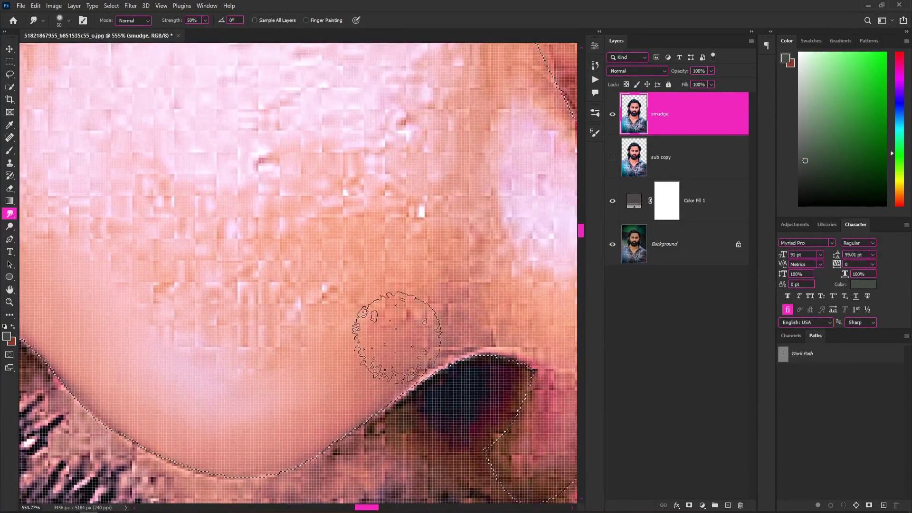
pyautogui.moveTo(491, 336); pyautogui.dragTo(385, 342)
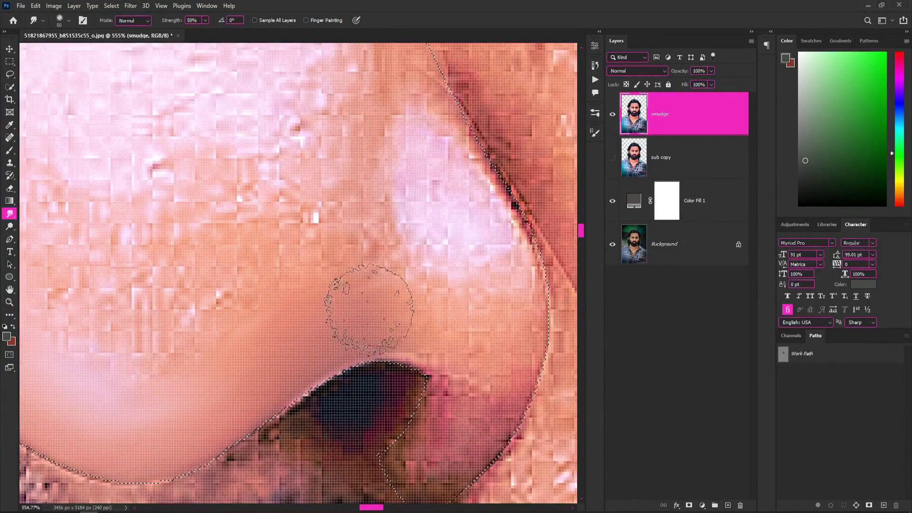
pyautogui.moveTo(369, 309)
pyautogui.mouseDown()
pyautogui.moveTo(464, 326)
pyautogui.moveTo(480, 356)
pyautogui.moveTo(439, 377)
pyautogui.moveTo(387, 461)
pyautogui.mouseUp()
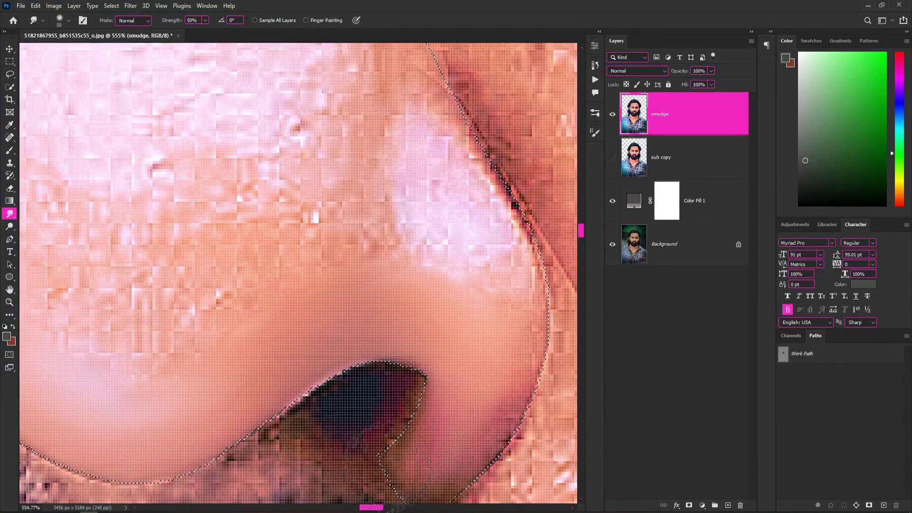
pyautogui.press('XF86AudioLowerVolume')
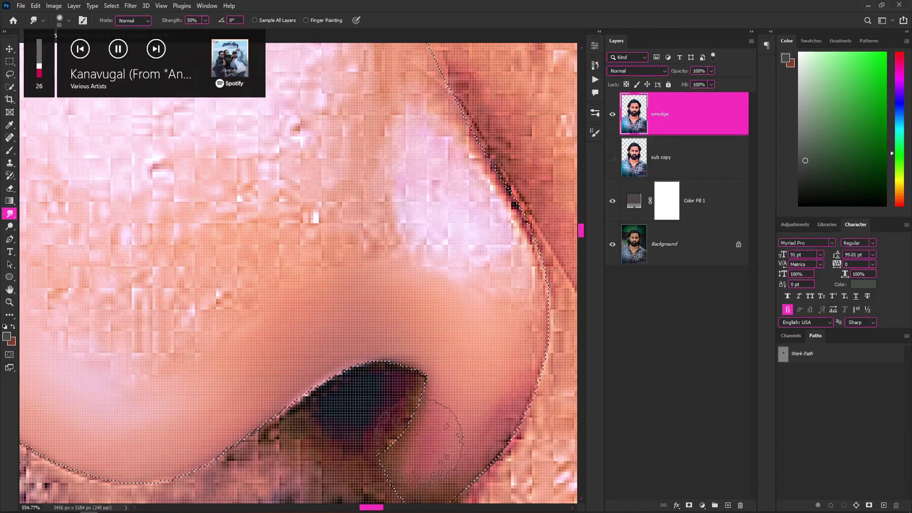
pyautogui.moveTo(447, 431)
pyautogui.mouseDown()
pyautogui.moveTo(437, 408)
pyautogui.moveTo(420, 421)
pyautogui.mouseUp()
pyautogui.moveTo(479, 275); pyautogui.dragTo(438, 444)
pyautogui.moveTo(428, 346); pyautogui.dragTo(470, 249)
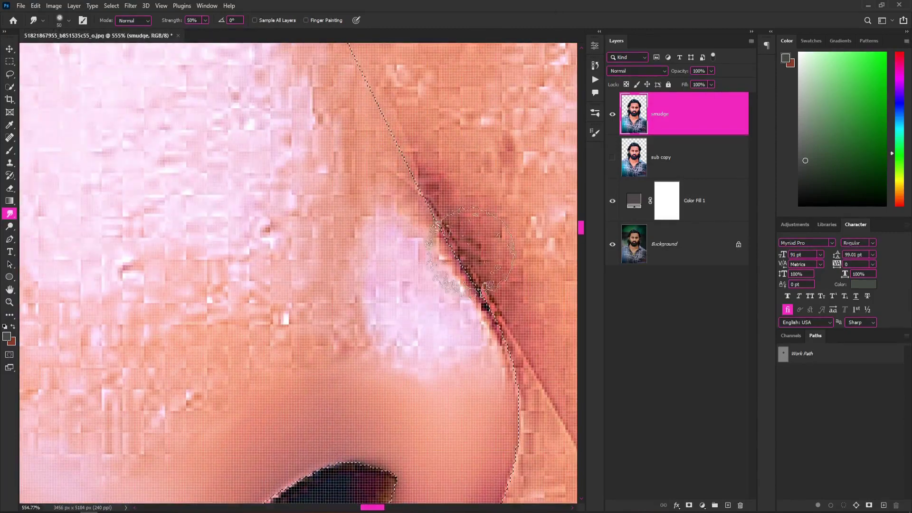
pyautogui.press('[')
# Step: Raise Smudge strength to 66% and blend the pink and white nose highlights into the skin
pyautogui.press('5')
pyautogui.press('6')
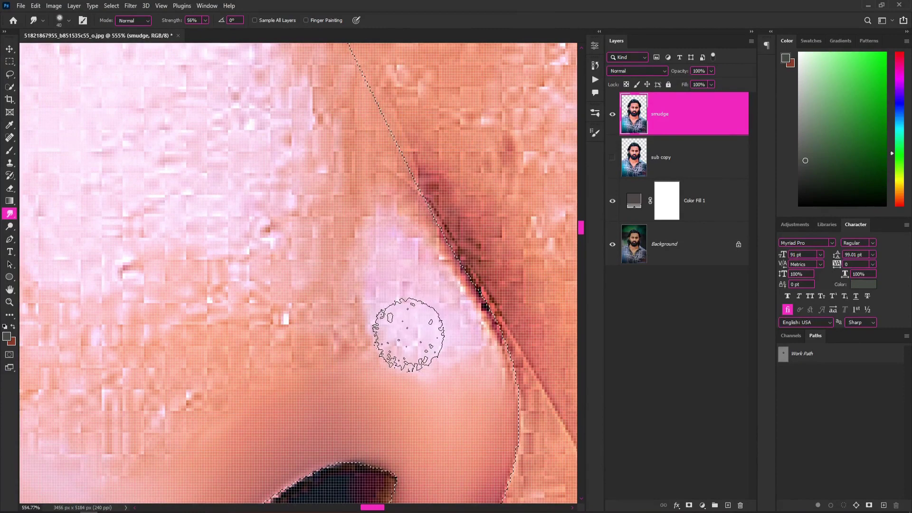
pyautogui.press('6')
pyautogui.press('6')
pyautogui.moveTo(409, 335)
pyautogui.mouseDown()
pyautogui.moveTo(446, 335)
pyautogui.moveTo(403, 358)
pyautogui.moveTo(372, 309)
pyautogui.moveTo(363, 214)
pyautogui.moveTo(358, 238)
pyautogui.moveTo(379, 215)
pyautogui.mouseUp()
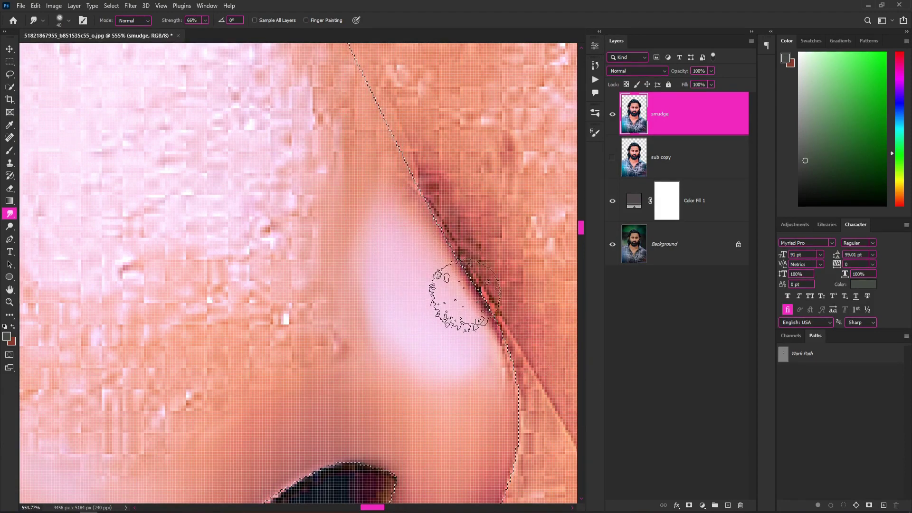
pyautogui.scroll(-5, 494, 286)
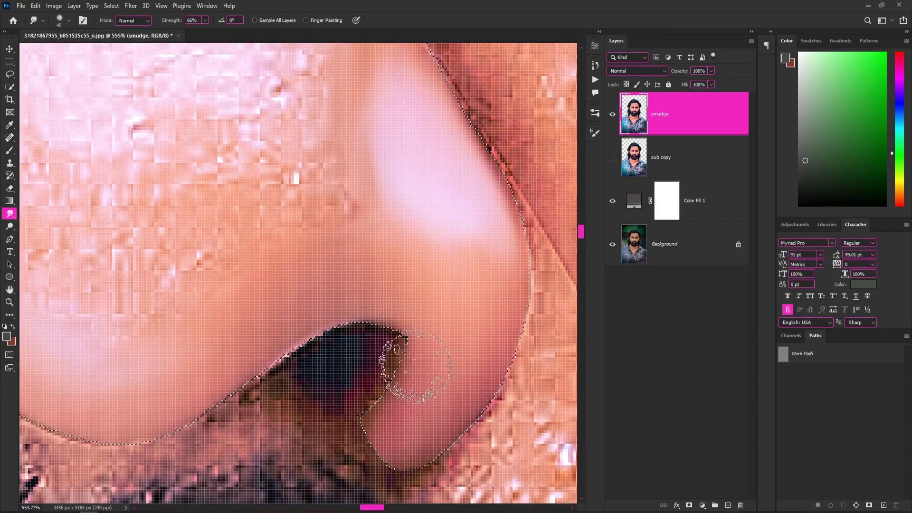
pyautogui.hscroll(-2, 393, 333)
pyautogui.hscroll(-2, 380, 347)
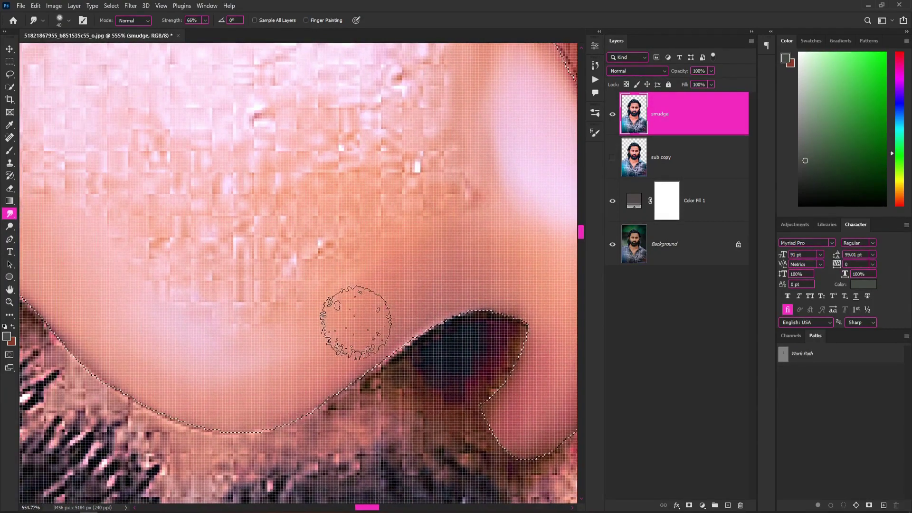
pyautogui.scroll(2, 366, 361)
pyautogui.hscroll(-3, 361, 375)
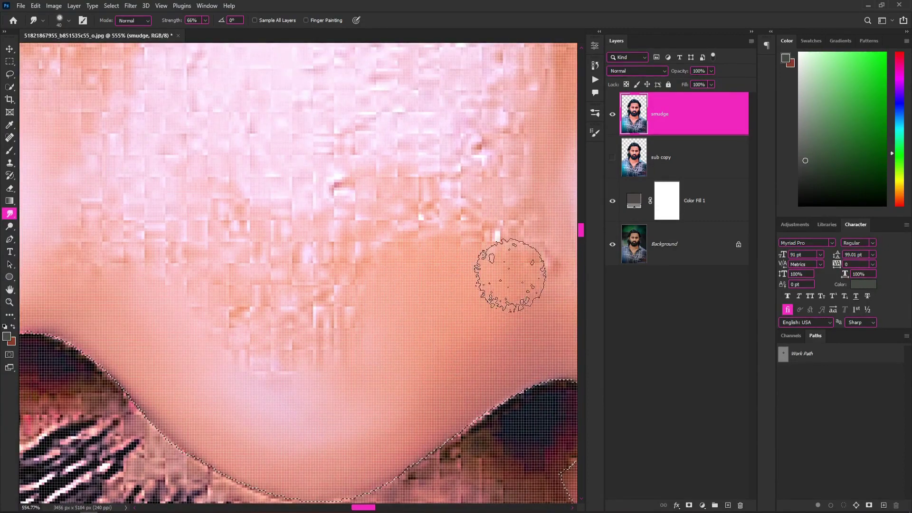
pyautogui.moveTo(509, 261); pyautogui.dragTo(470, 285)
# Step: Smooth the skin along the nose's outlined edge
pyautogui.hscroll(2, 435, 333)
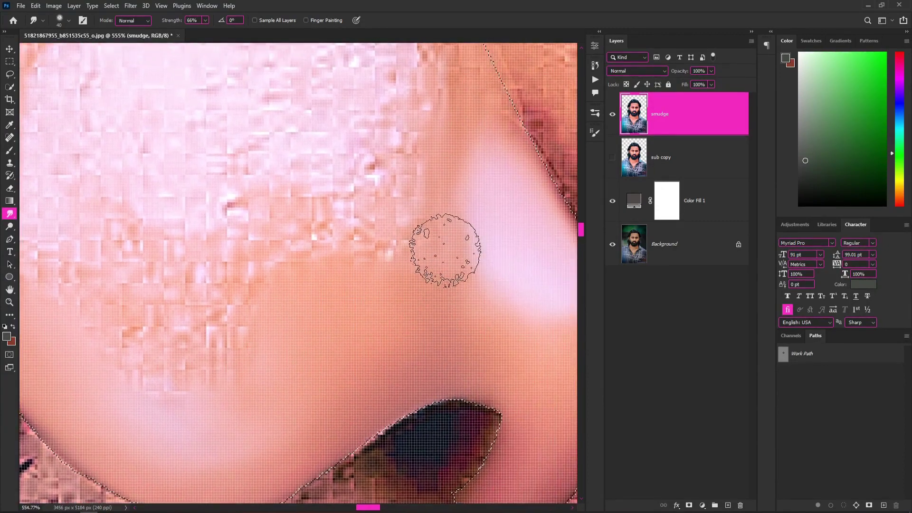
pyautogui.scroll(3, 451, 184)
pyautogui.hscroll(1, 451, 184)
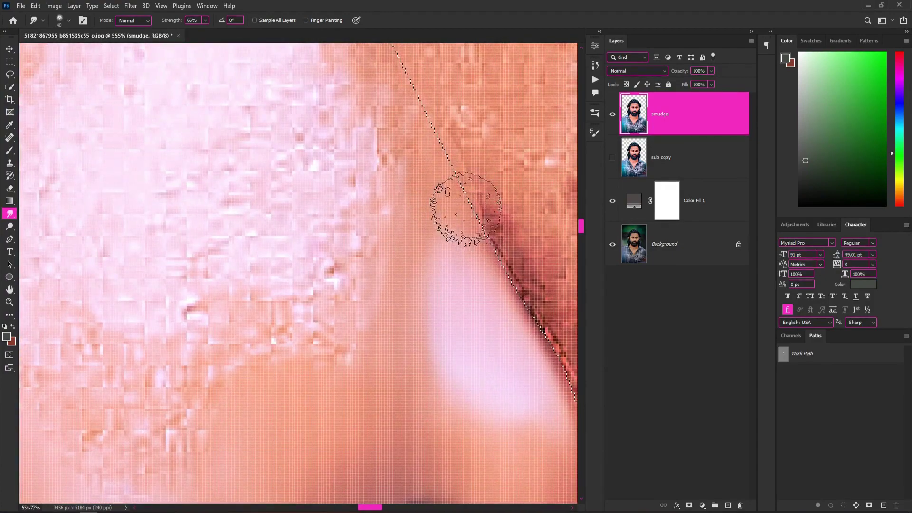
pyautogui.scroll(2, 475, 214)
pyautogui.hscroll(-1, 475, 214)
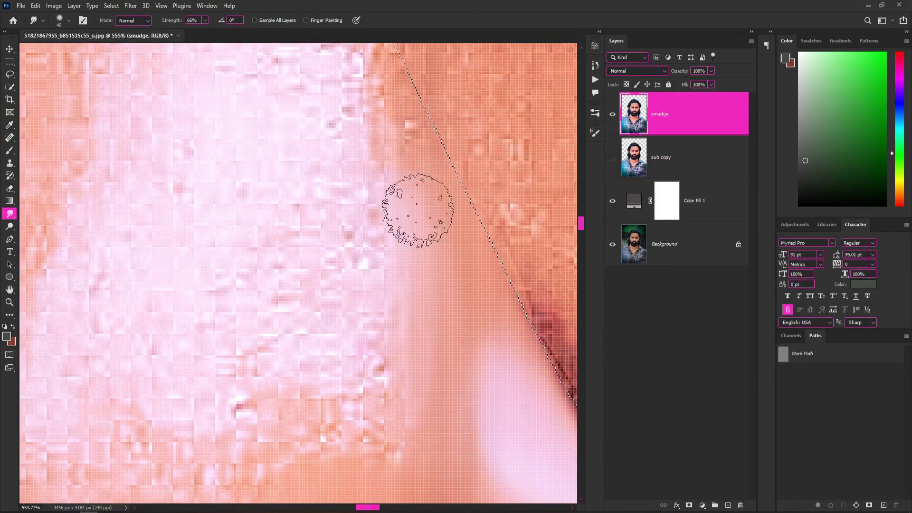
pyautogui.moveTo(426, 312); pyautogui.dragTo(418, 188)
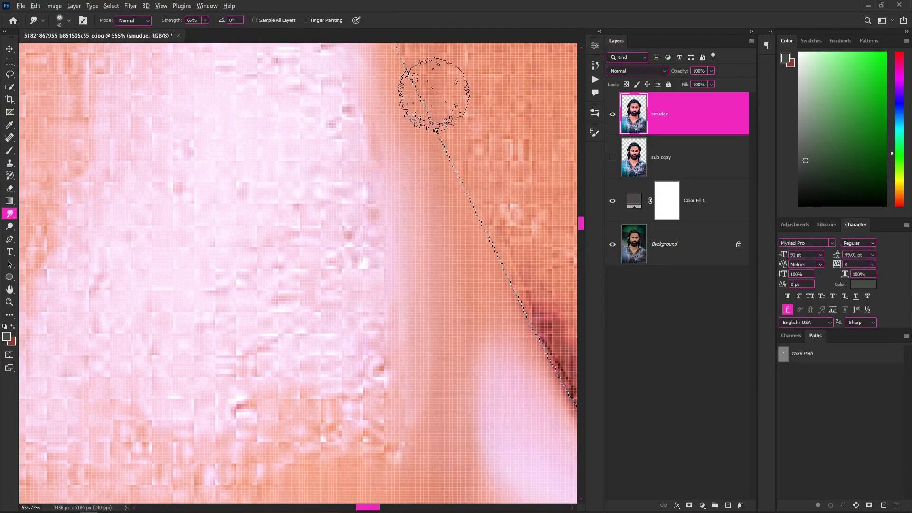
# Step: Smudge the skin along the nose's left edge into soft tones
pyautogui.scroll(-5, 434, 92)
pyautogui.scroll(-4, 436, 102)
pyautogui.scroll(-2, 388, 191)
pyautogui.scroll(4, 387, 192)
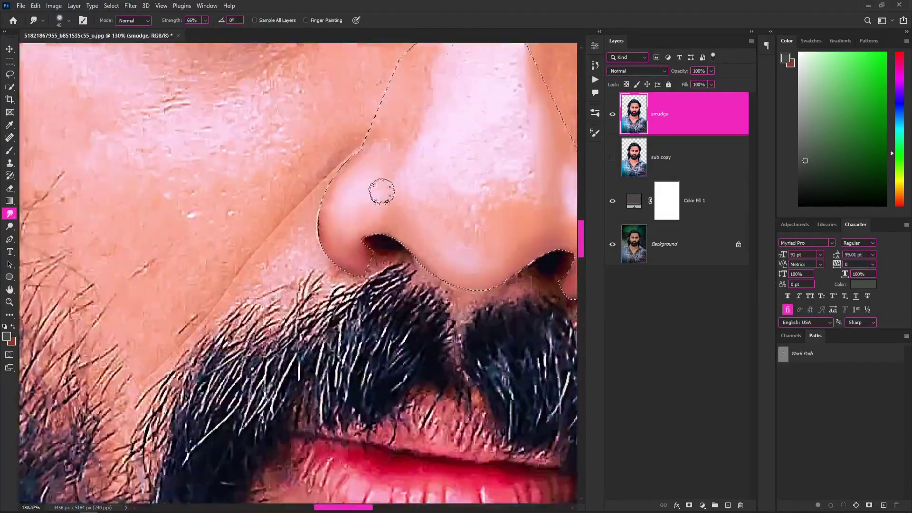
pyautogui.scroll(2, 378, 189)
pyautogui.scroll(1, 214, 171)
pyautogui.scroll(-2, 216, 172)
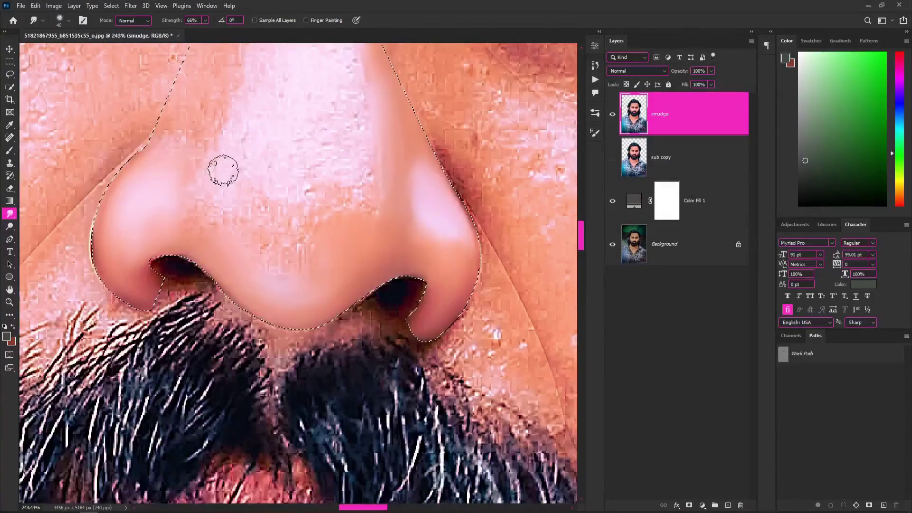
pyautogui.scroll(-2, 224, 167)
pyautogui.scroll(-1, 285, 171)
pyautogui.scroll(2, 342, 173)
pyautogui.scroll(3, 342, 173)
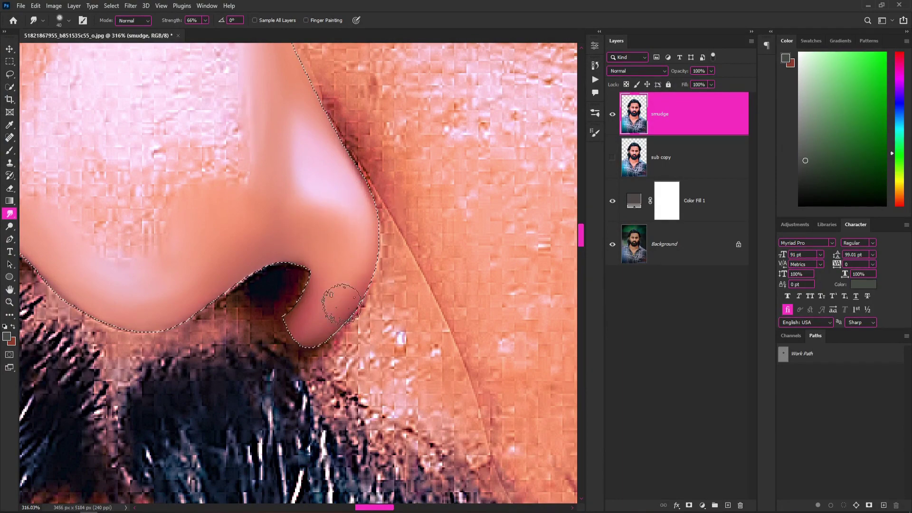
pyautogui.hscroll(-4, 222, 248)
pyautogui.scroll(3, 248, 290)
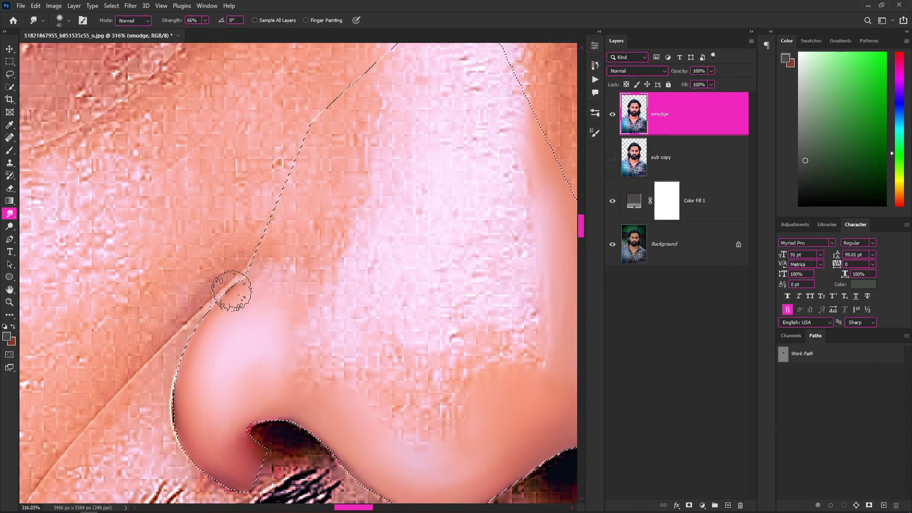
pyautogui.moveTo(232, 290)
pyautogui.mouseDown()
pyautogui.moveTo(261, 277)
pyautogui.moveTo(312, 364)
pyautogui.mouseUp()
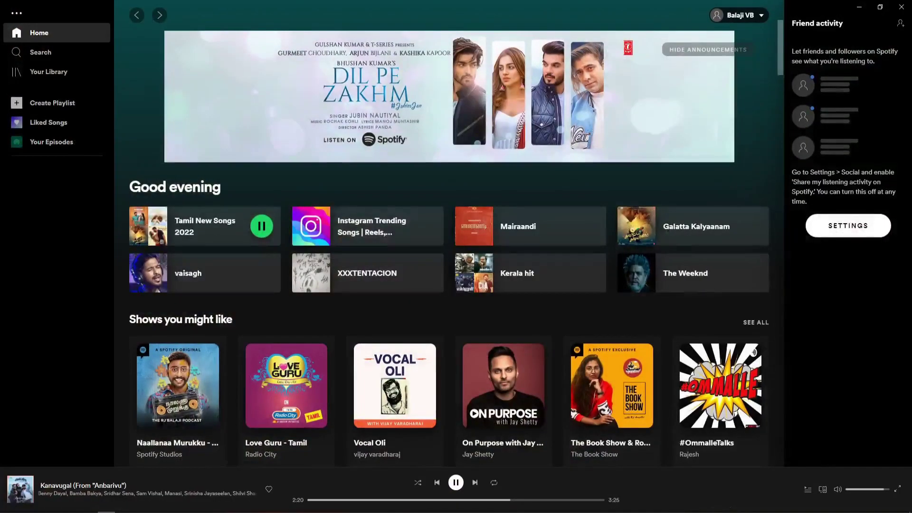
# Step: Search Spotify for 'anba' and play 'Arakkiyae' from the Anbarivu album
pyautogui.click(83, 485)
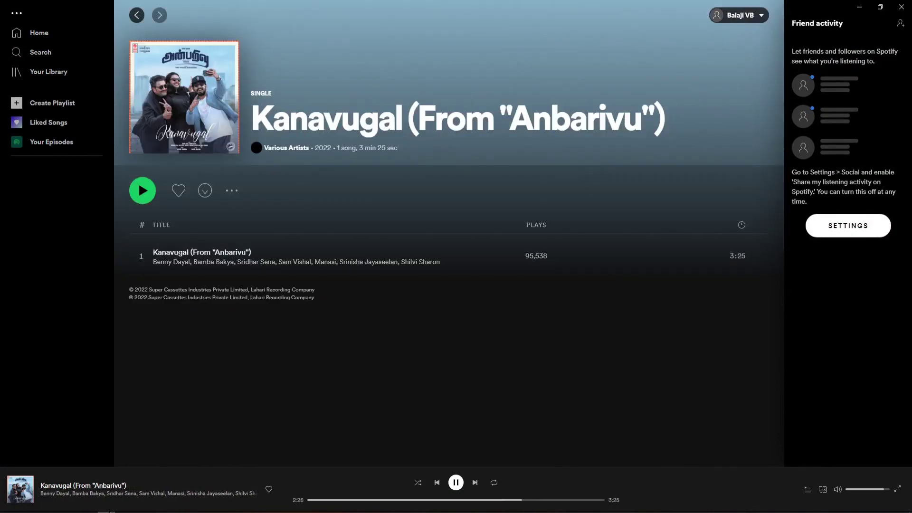
pyautogui.hotkey('ctrl', 'l')
pyautogui.write('a')
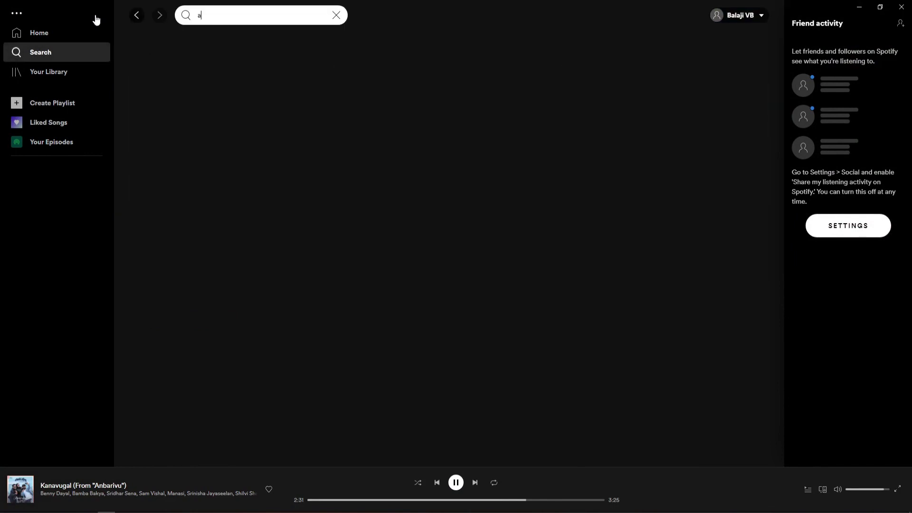
pyautogui.write('nba')
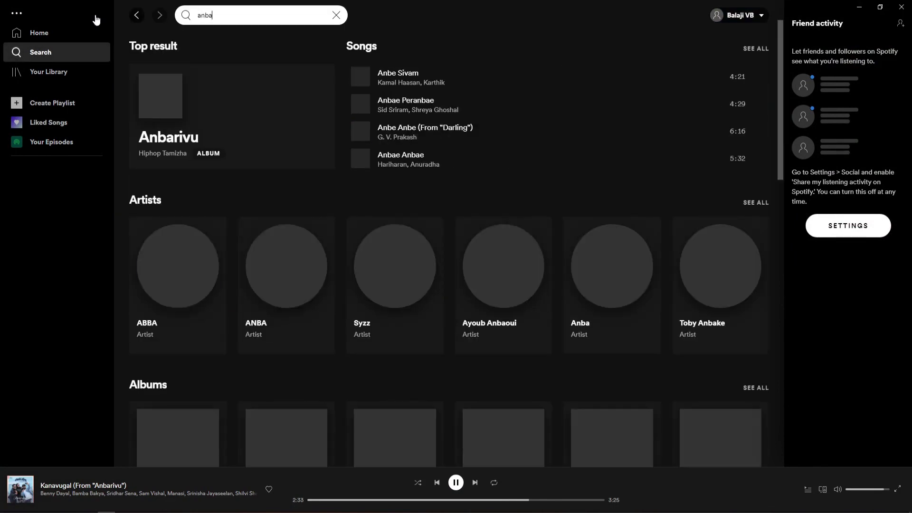
pyautogui.hotkey('ctrl', 'Right')
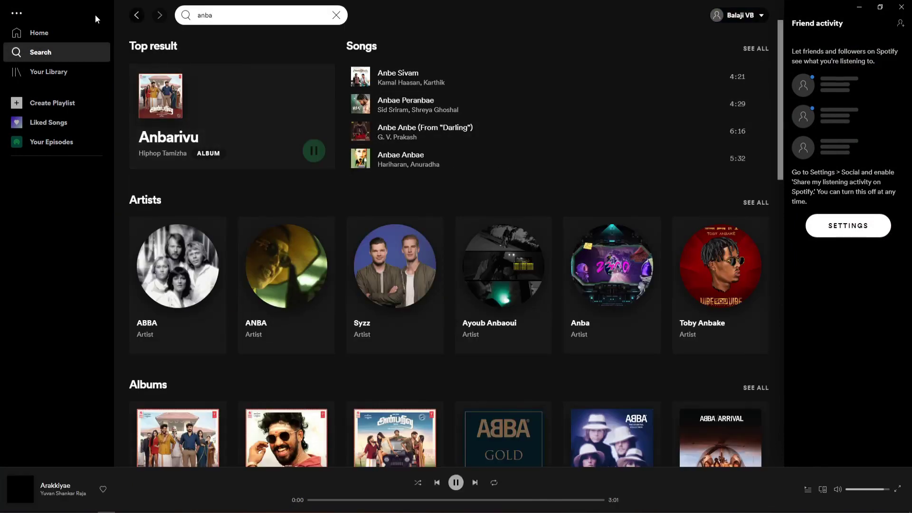
pyautogui.click(854, 10)
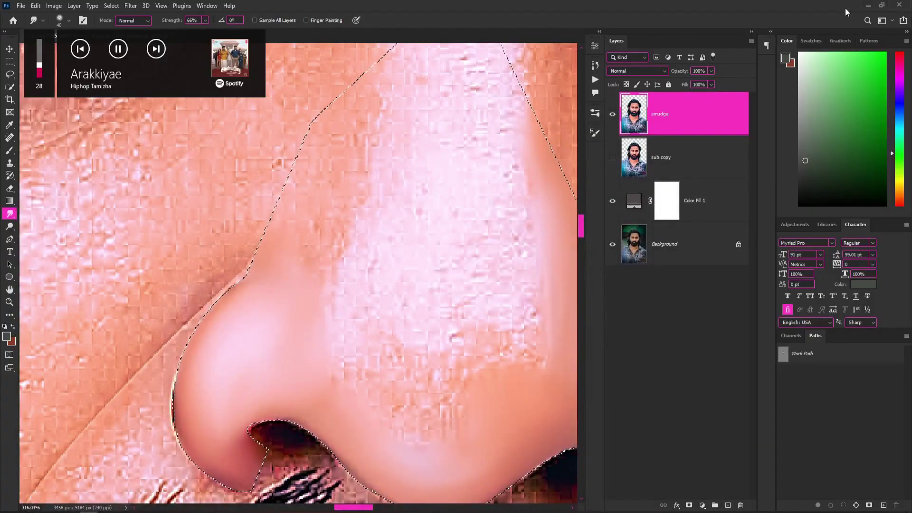
# Step: Skip to the next Spotify song, then smudge the skin along the side of the nose smooth
pyautogui.click(161, 51)
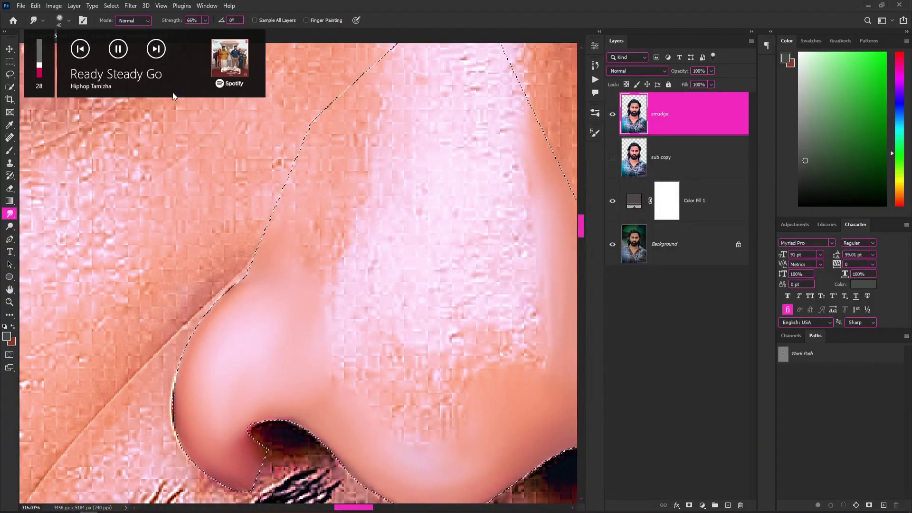
pyautogui.click(158, 55)
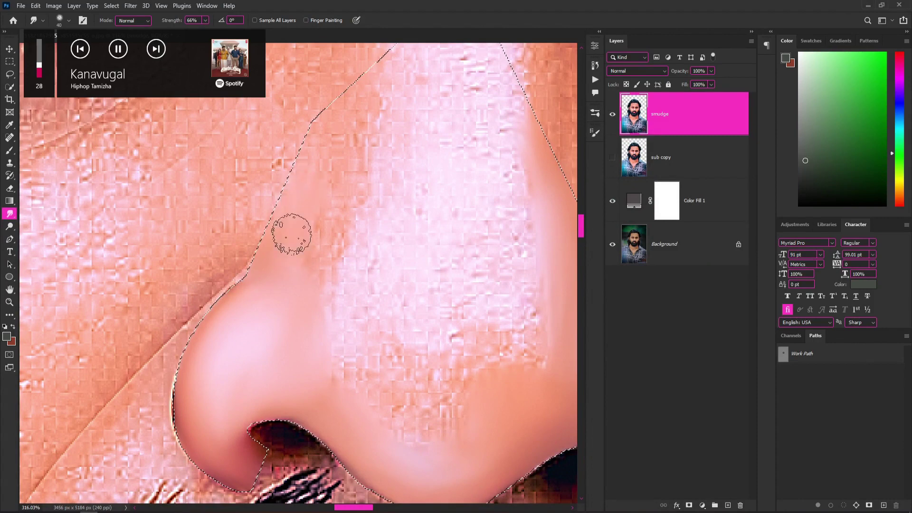
pyautogui.scroll(3, 309, 271)
pyautogui.hscroll(1, 309, 271)
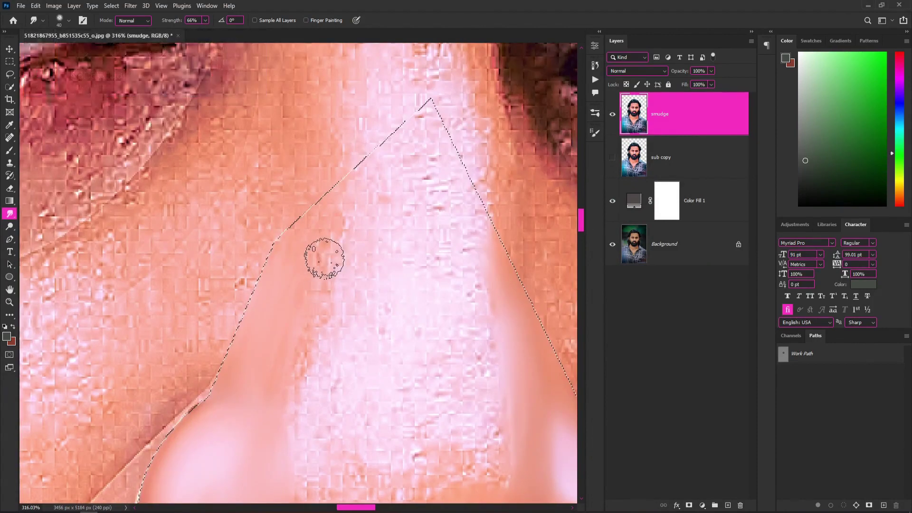
pyautogui.press(']')
pyautogui.press(']')
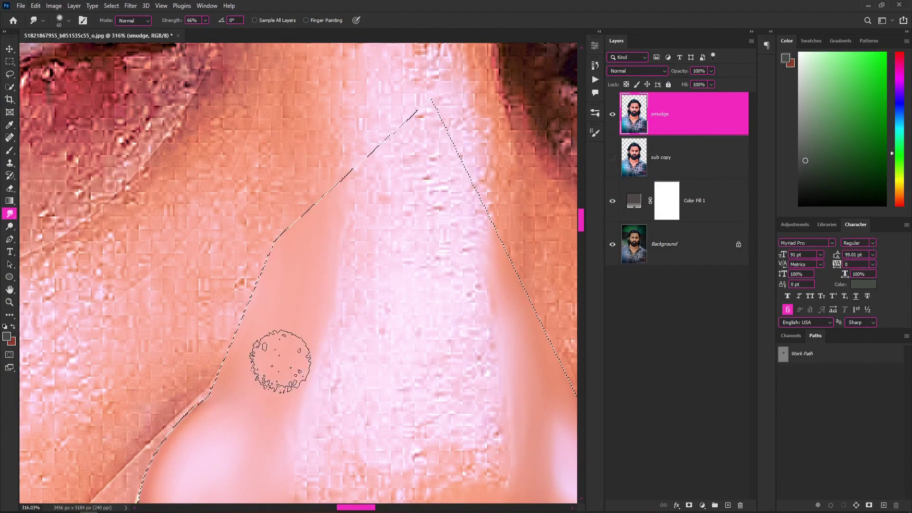
pyautogui.scroll(-3, 331, 277)
pyautogui.hscroll(-1, 332, 277)
pyautogui.moveTo(331, 277)
pyautogui.mouseDown()
pyautogui.moveTo(347, 292)
pyautogui.moveTo(348, 236)
pyautogui.moveTo(418, 271)
pyautogui.moveTo(442, 244)
pyautogui.mouseUp()
# Step: Skip another song, then smudge the nose tip and partway up the bridge with a larger brush
pyautogui.click(156, 49)
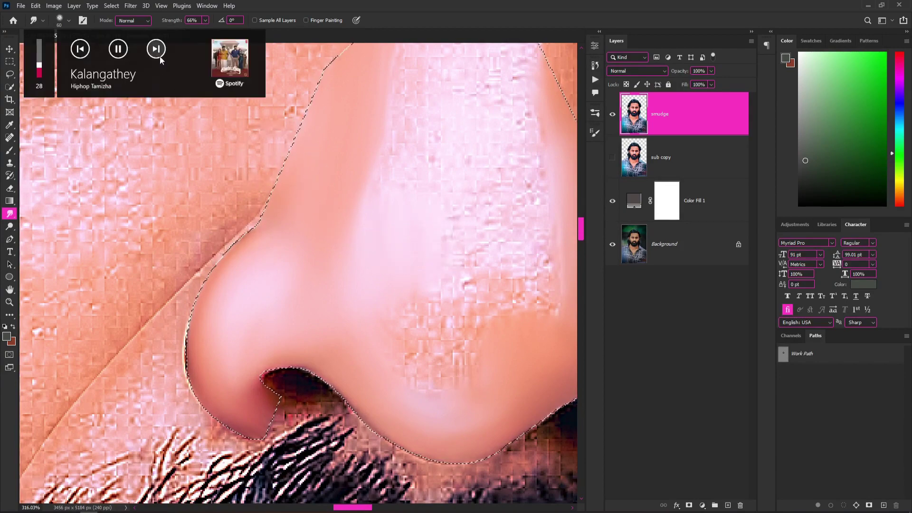
pyautogui.scroll(3, 432, 173)
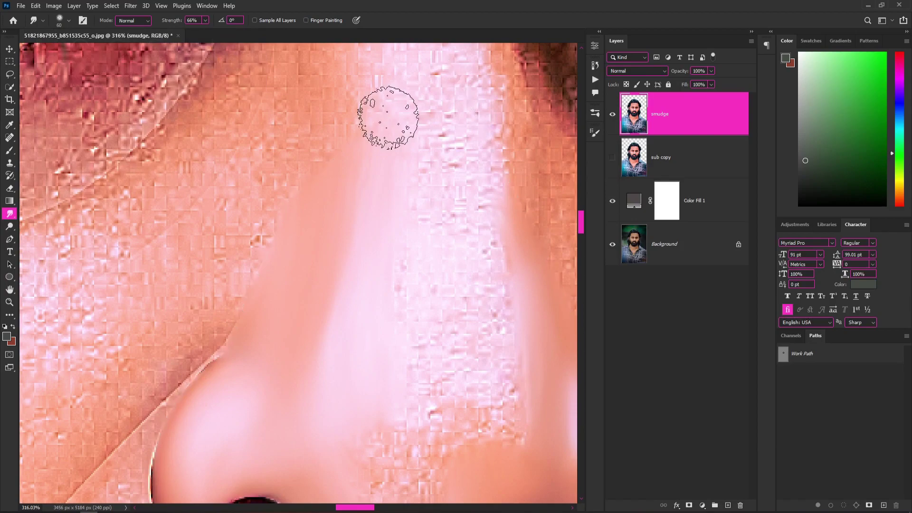
pyautogui.scroll(-5, 392, 118)
pyautogui.scroll(5, 417, 178)
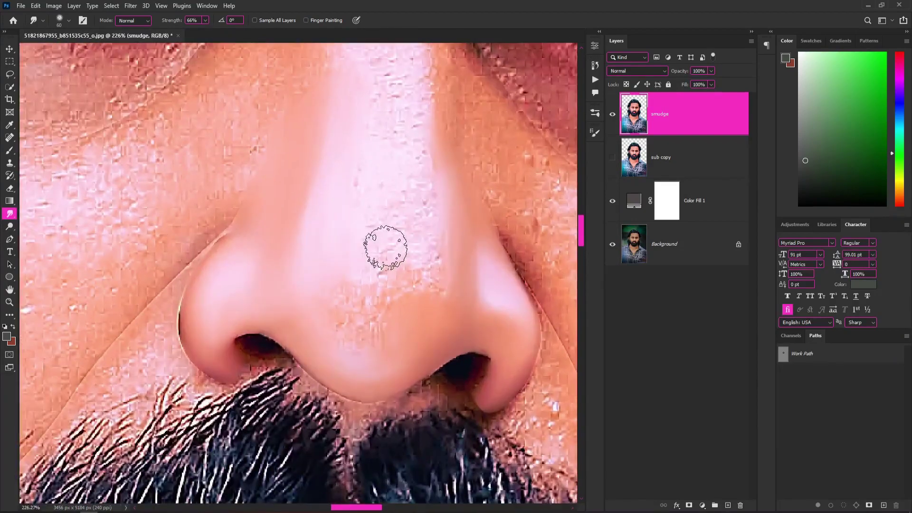
pyautogui.moveTo(383, 327)
pyautogui.mouseDown()
pyautogui.moveTo(332, 330)
pyautogui.moveTo(369, 349)
pyautogui.mouseUp()
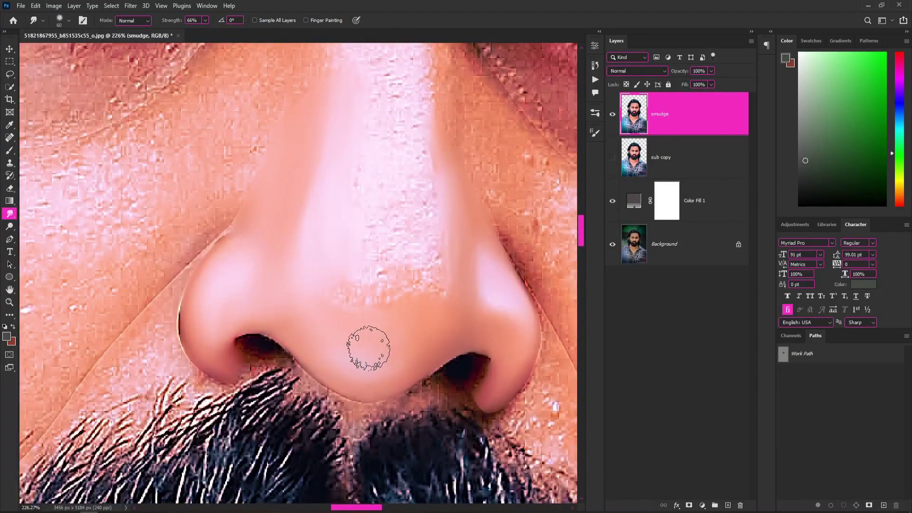
pyautogui.moveTo(387, 317); pyautogui.dragTo(330, 308)
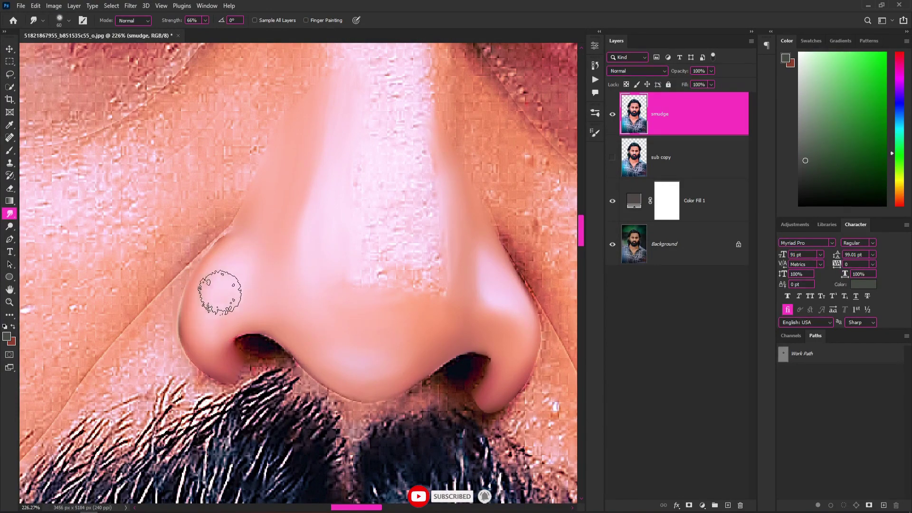
pyautogui.scroll(3, 388, 288)
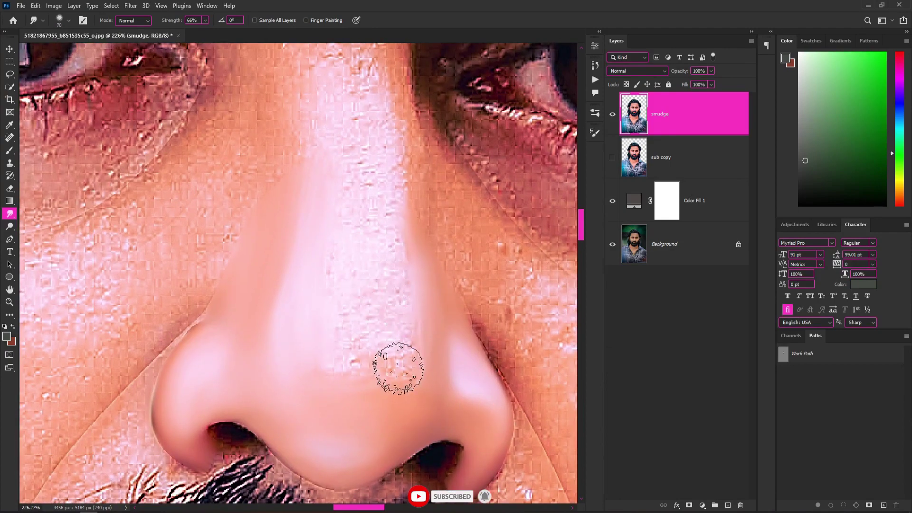
pyautogui.press(']')
pyautogui.press(']')
pyautogui.press(']')
pyautogui.moveTo(404, 317)
pyautogui.mouseDown()
pyautogui.moveTo(393, 234)
pyautogui.moveTo(373, 235)
pyautogui.moveTo(429, 291)
pyautogui.mouseUp()
# Step: Outline the nose bridge with a Pen path and load it as a selection
pyautogui.press('p')
pyautogui.moveTo(394, 179); pyautogui.dragTo(398, 272)
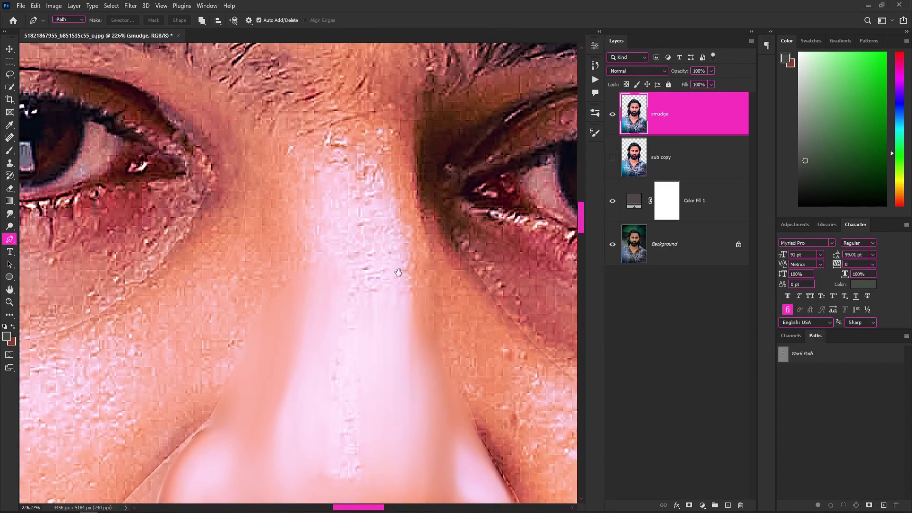
pyautogui.click(405, 190)
pyautogui.scroll(-5, 409, 327)
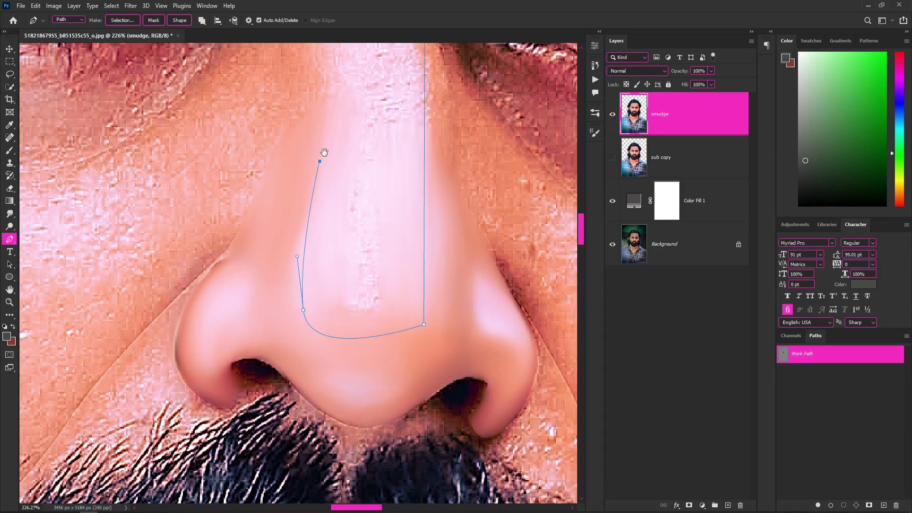
pyautogui.moveTo(324, 152); pyautogui.dragTo(307, 355)
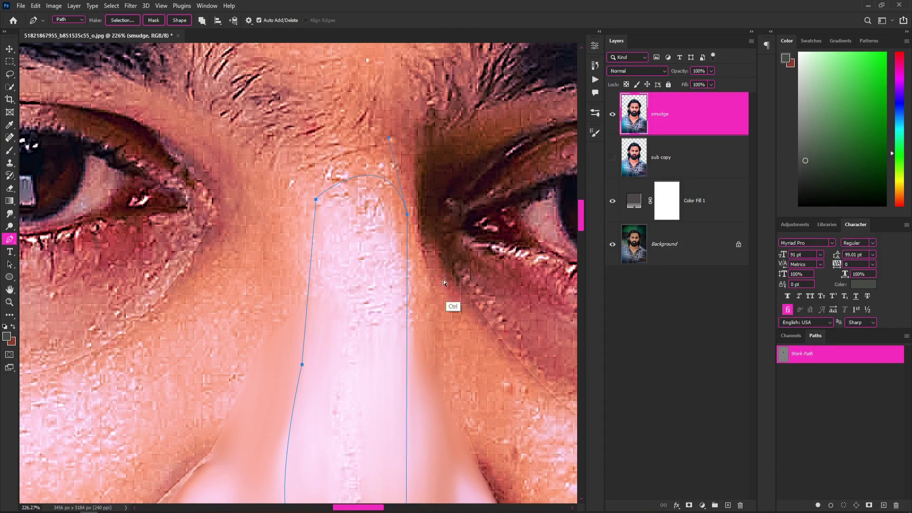
pyautogui.hotkey('ctrl', 'Return')
# Step: Smudge the nose bridge smooth inside the selection up toward the eyes, then deselect
pyautogui.press('r')
pyautogui.moveTo(345, 446)
pyautogui.mouseDown()
pyautogui.moveTo(363, 306)
pyautogui.moveTo(351, 264)
pyautogui.mouseUp()
pyautogui.press(']')
pyautogui.press(']')
pyautogui.press(']')
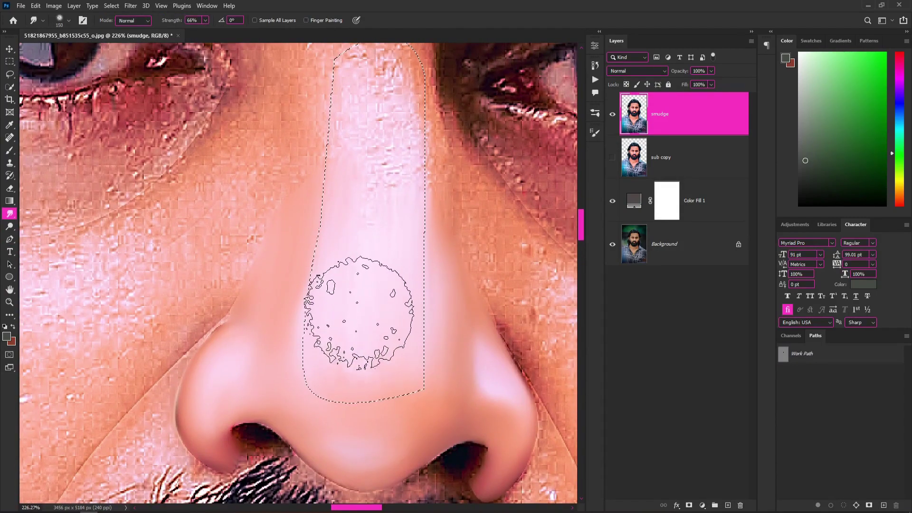
pyautogui.moveTo(359, 312)
pyautogui.mouseDown()
pyautogui.moveTo(357, 417)
pyautogui.moveTo(367, 163)
pyautogui.mouseUp()
pyautogui.moveTo(376, 201); pyautogui.dragTo(396, 299)
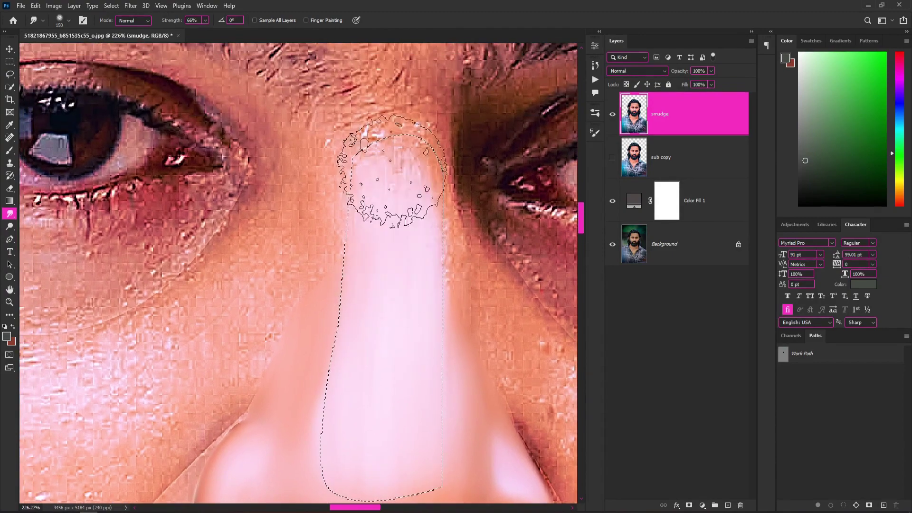
pyautogui.moveTo(392, 171)
pyautogui.mouseDown()
pyautogui.moveTo(387, 275)
pyautogui.moveTo(383, 188)
pyautogui.moveTo(410, 151)
pyautogui.mouseUp()
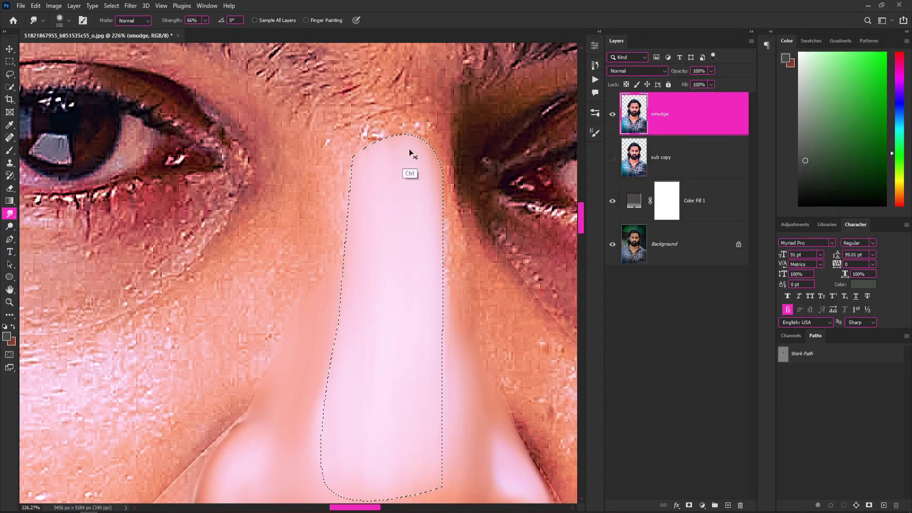
pyautogui.hotkey('ctrl', 'd')
# Step: Blend the pale nose bridge and its top edge into the surrounding brow skin
pyautogui.moveTo(388, 193)
pyautogui.mouseDown()
pyautogui.moveTo(356, 276)
pyautogui.moveTo(360, 209)
pyautogui.mouseUp()
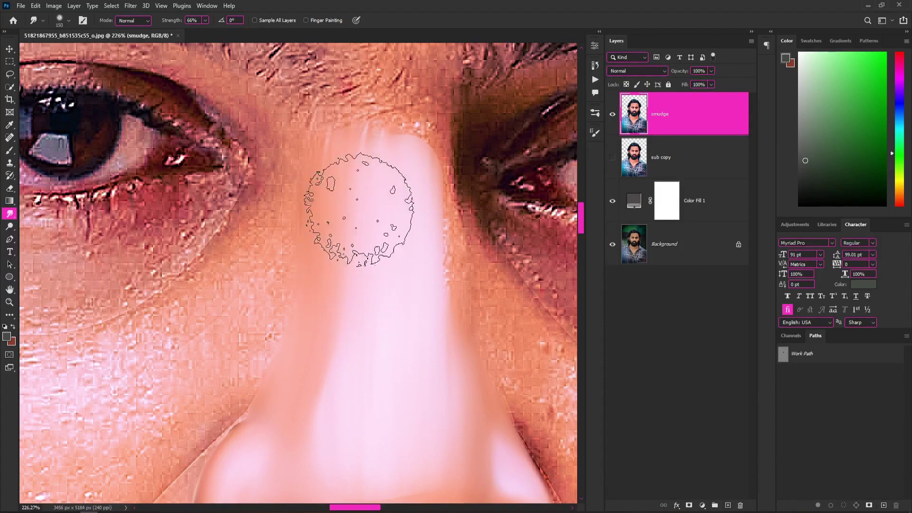
pyautogui.scroll(-3, 359, 209)
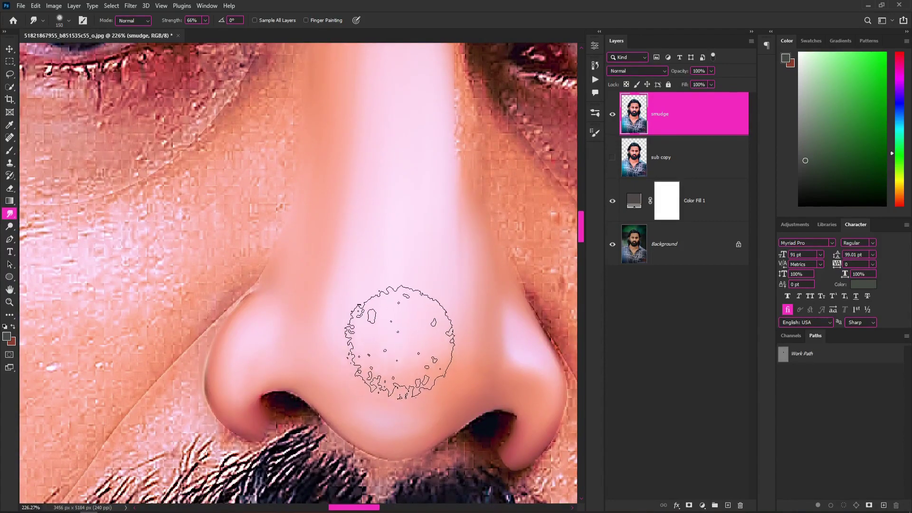
pyautogui.scroll(3, 404, 328)
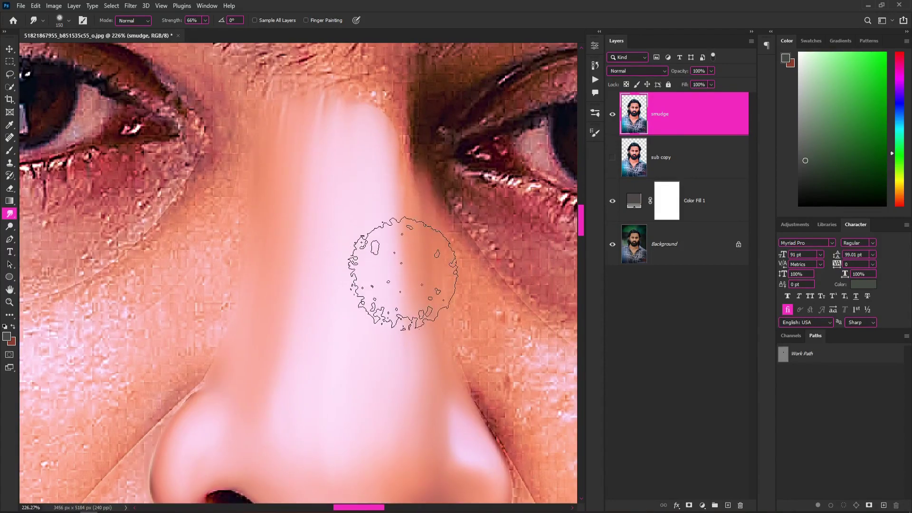
pyautogui.press('[')
pyautogui.press('[')
pyautogui.press('[')
pyautogui.press('[')
pyautogui.press('[')
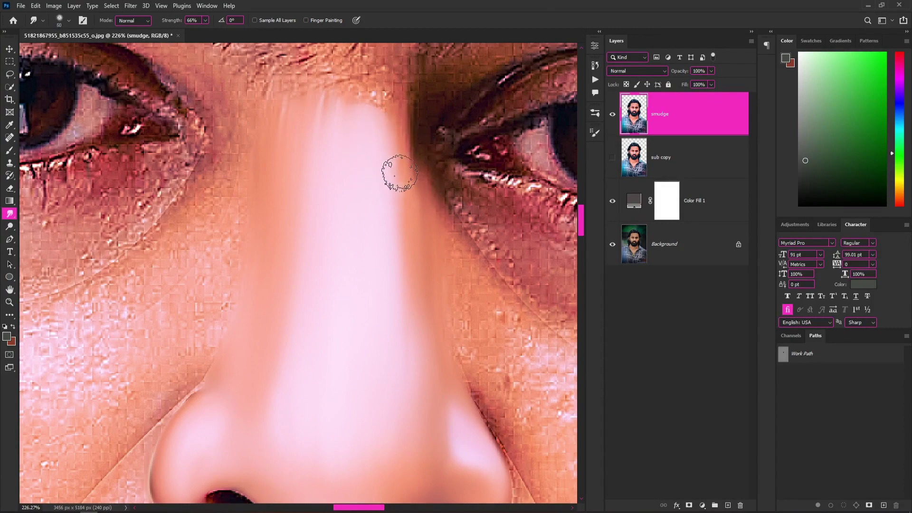
pyautogui.scroll(2, 398, 190)
pyautogui.scroll(2, 395, 228)
pyautogui.press(']')
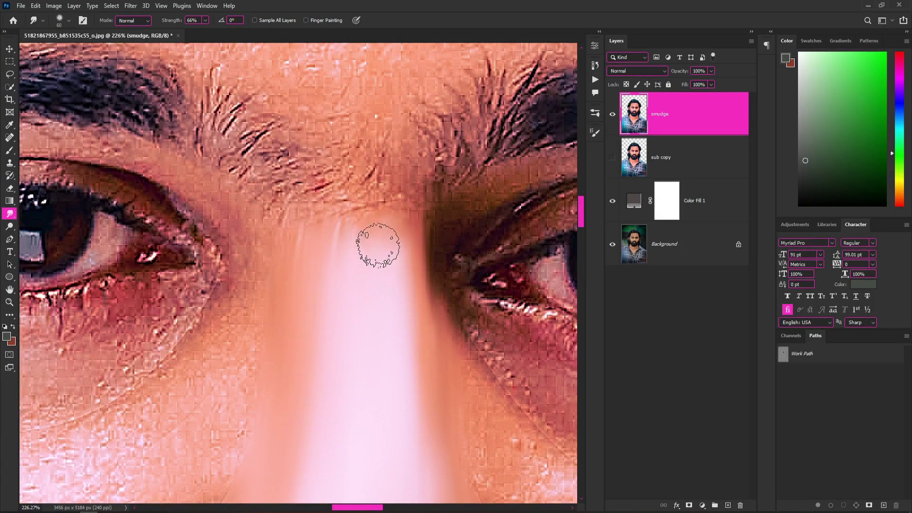
pyautogui.moveTo(340, 262)
pyautogui.mouseDown()
pyautogui.moveTo(305, 223)
pyautogui.moveTo(305, 250)
pyautogui.moveTo(352, 209)
pyautogui.moveTo(390, 247)
pyautogui.mouseUp()
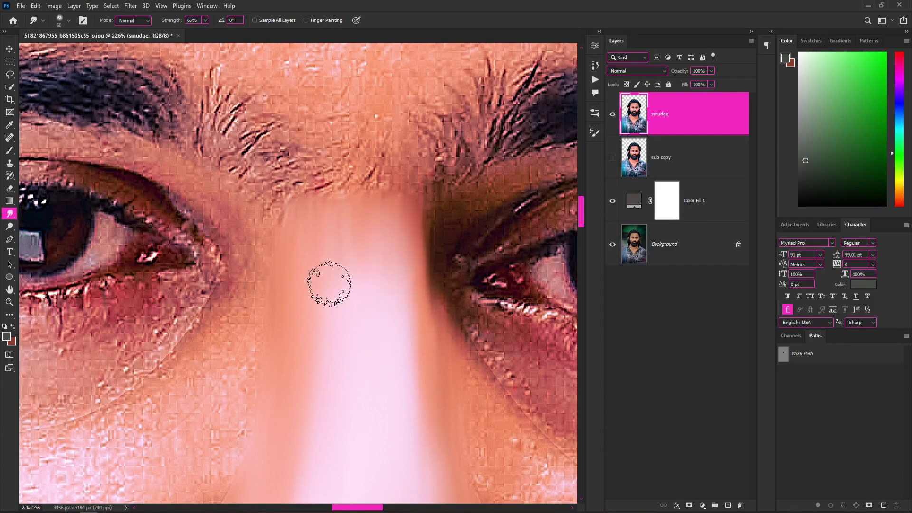
pyautogui.scroll(-10, 324, 203)
# Step: Shrink the smudge brush to a fine size and bring the cheek below the eye into view
pyautogui.scroll(2, 313, 218)
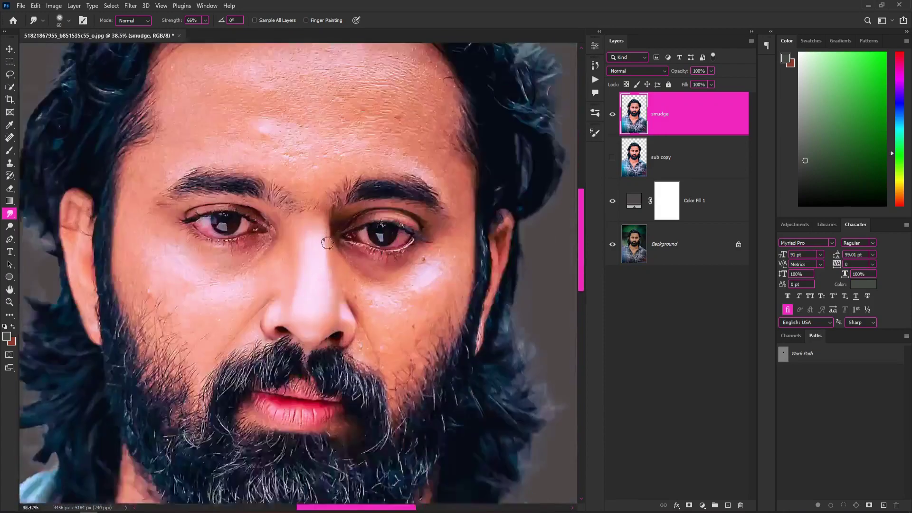
pyautogui.scroll(8, 309, 228)
pyautogui.press(']')
pyautogui.press(']')
pyautogui.press(']')
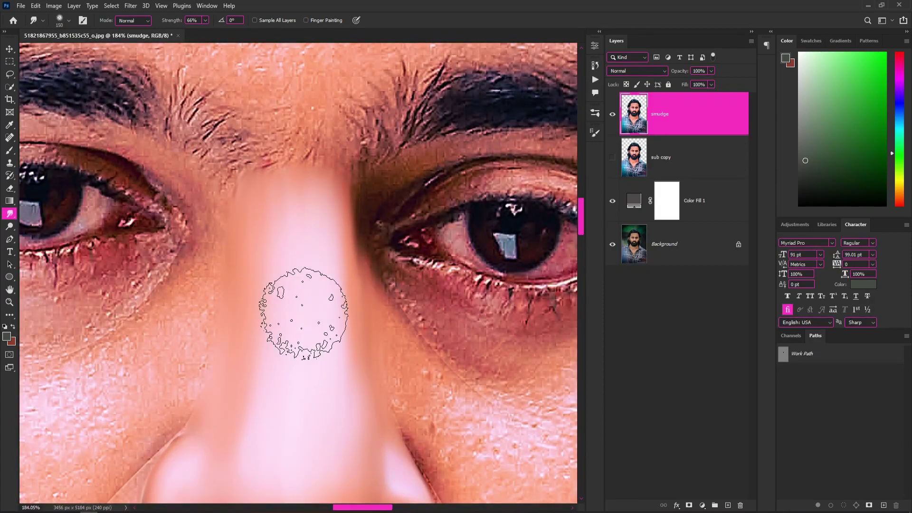
pyautogui.scroll(-3, 370, 235)
pyautogui.scroll(-4, 371, 235)
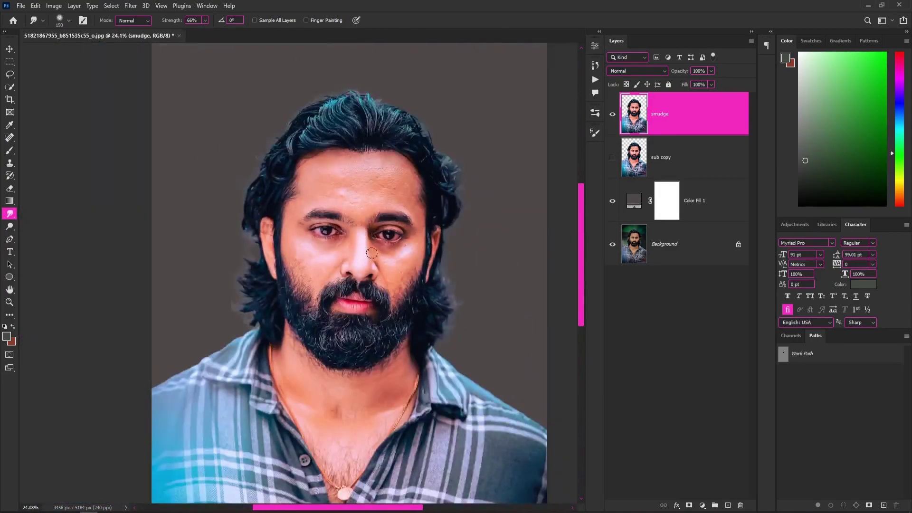
pyautogui.scroll(4, 289, 193)
pyautogui.scroll(3, 357, 223)
pyautogui.press('[')
pyautogui.press('[')
pyautogui.press('[')
pyautogui.scroll(1, 323, 228)
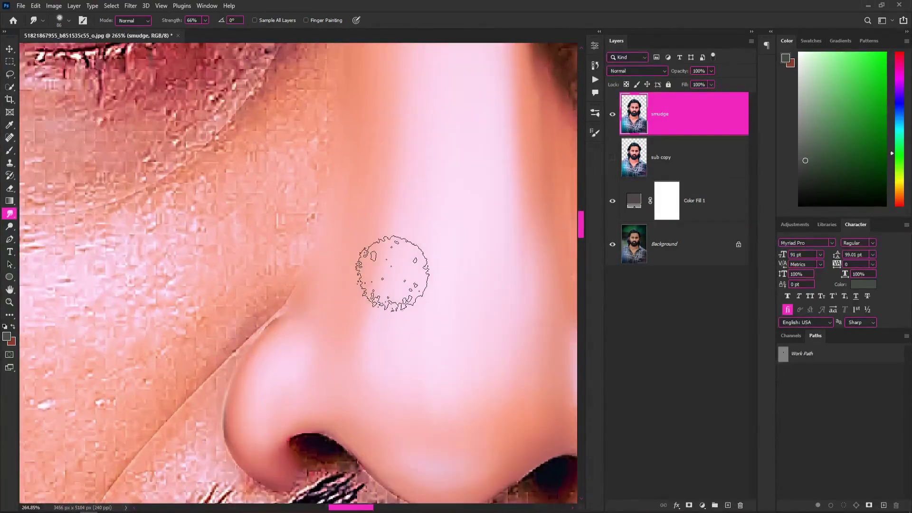
pyautogui.scroll(2, 387, 275)
pyautogui.press('[')
pyautogui.press('[')
pyautogui.press('[')
pyautogui.scroll(1, 256, 209)
pyautogui.scroll(-1, 338, 257)
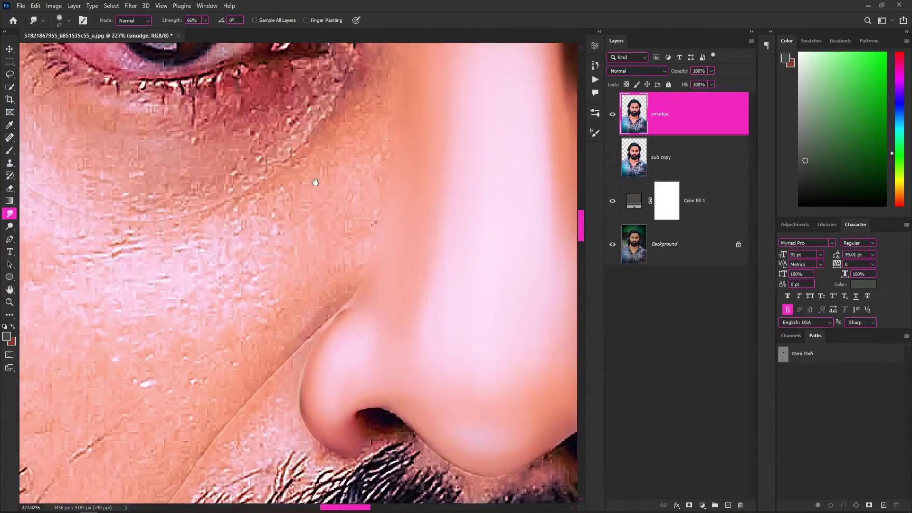
pyautogui.moveTo(295, 143); pyautogui.dragTo(380, 226)
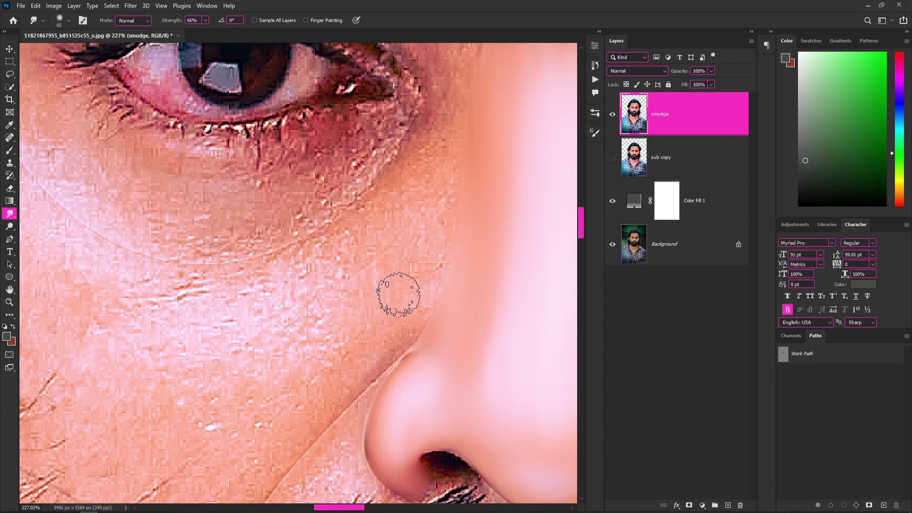
# Step: Pen-outline the cheek between nose, beard and under-eye area and load it as a selection
pyautogui.press('p')
pyautogui.scroll(-3, 475, 285)
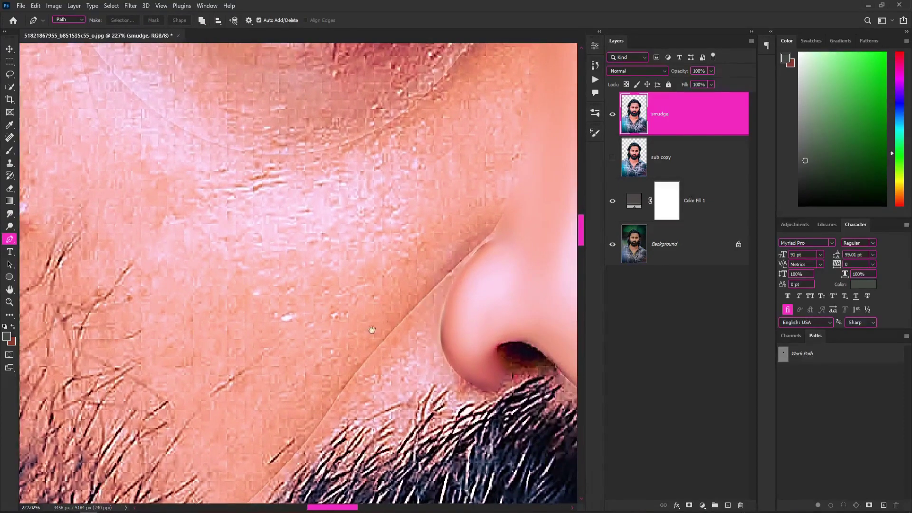
pyautogui.scroll(-3, 332, 357)
pyautogui.click(225, 439)
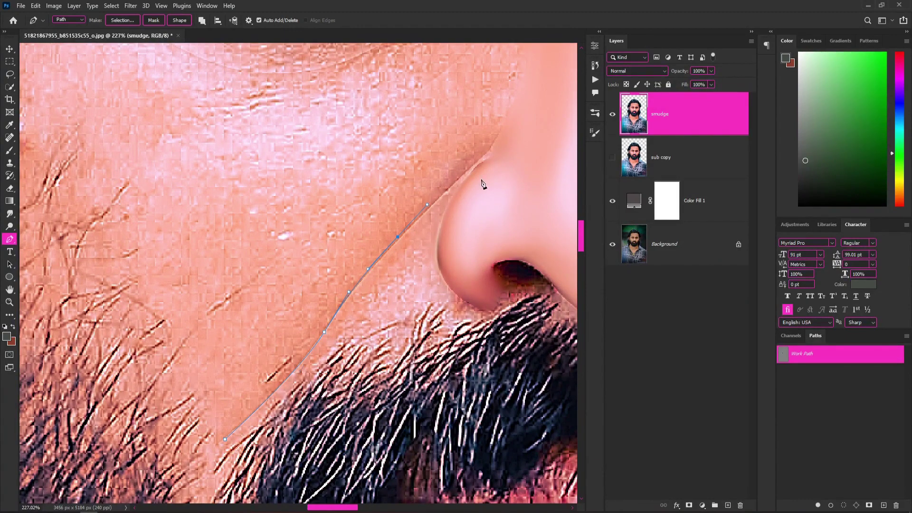
pyautogui.scroll(2, 480, 176)
pyautogui.hscroll(1, 466, 192)
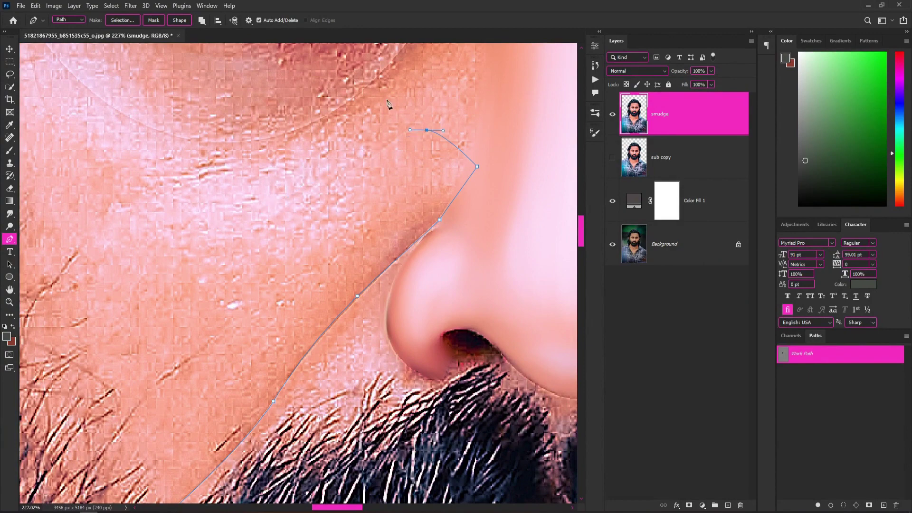
pyautogui.hscroll(-2, 308, 150)
pyautogui.scroll(-1, 308, 150)
pyautogui.moveTo(257, 118); pyautogui.dragTo(166, 80)
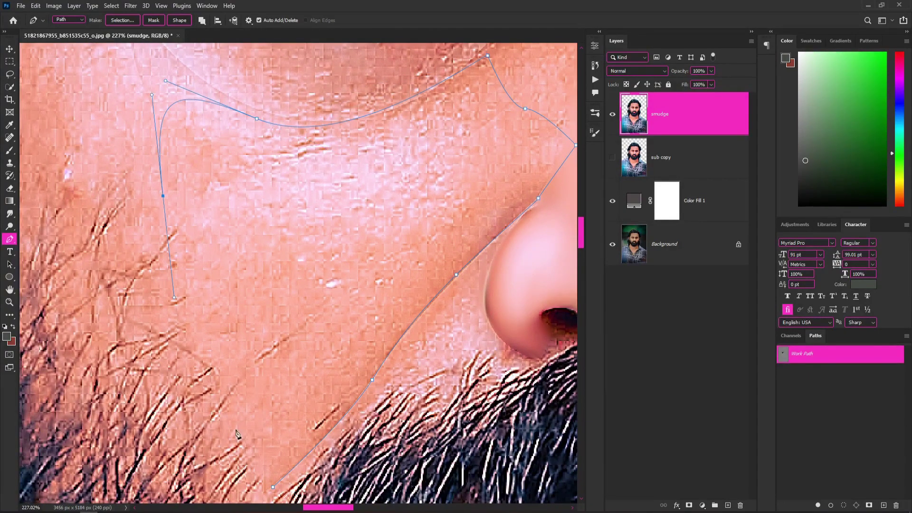
pyautogui.hotkey('ctrl', 'z')
pyautogui.hotkey('ctrl', 'z')
pyautogui.hotkey('ctrl', 'z')
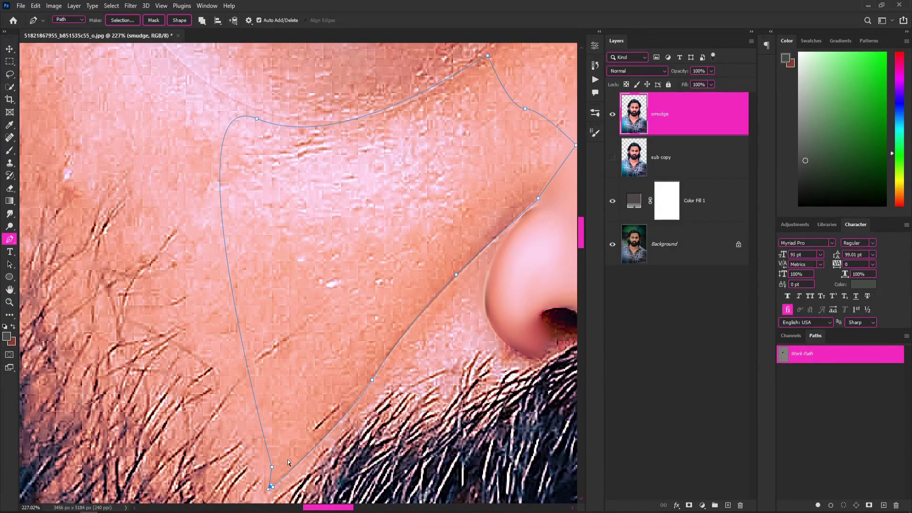
pyautogui.hotkey('ctrl', 'Return')
pyautogui.press('r')
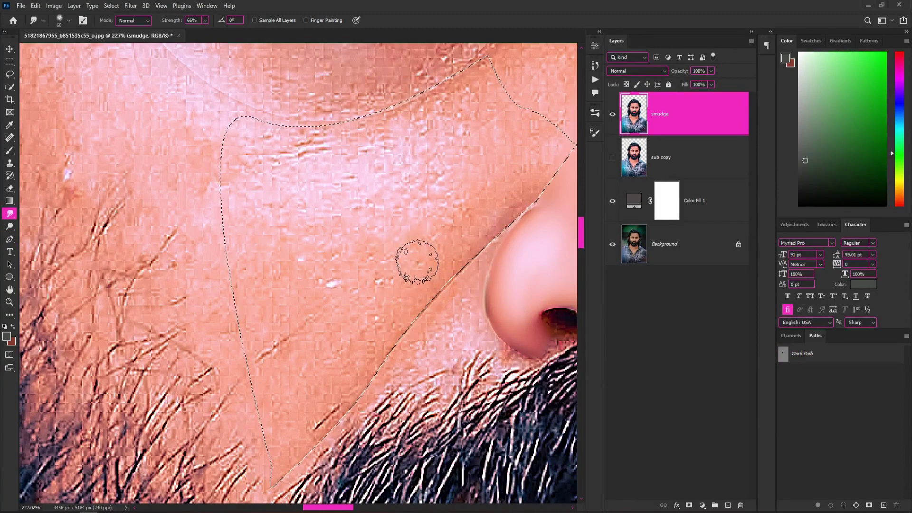
pyautogui.press(']')
pyautogui.press(']')
pyautogui.press(']')
# Step: Smudge the selected cheek smooth along the nose edge with a progressively smaller brush
pyautogui.moveTo(395, 259)
pyautogui.mouseDown()
pyautogui.moveTo(424, 228)
pyautogui.moveTo(383, 277)
pyautogui.moveTo(366, 265)
pyautogui.moveTo(322, 363)
pyautogui.moveTo(302, 456)
pyautogui.moveTo(295, 346)
pyautogui.moveTo(235, 295)
pyautogui.mouseUp()
pyautogui.press('[')
pyautogui.scroll(3, 399, 262)
pyautogui.hscroll(5, 399, 261)
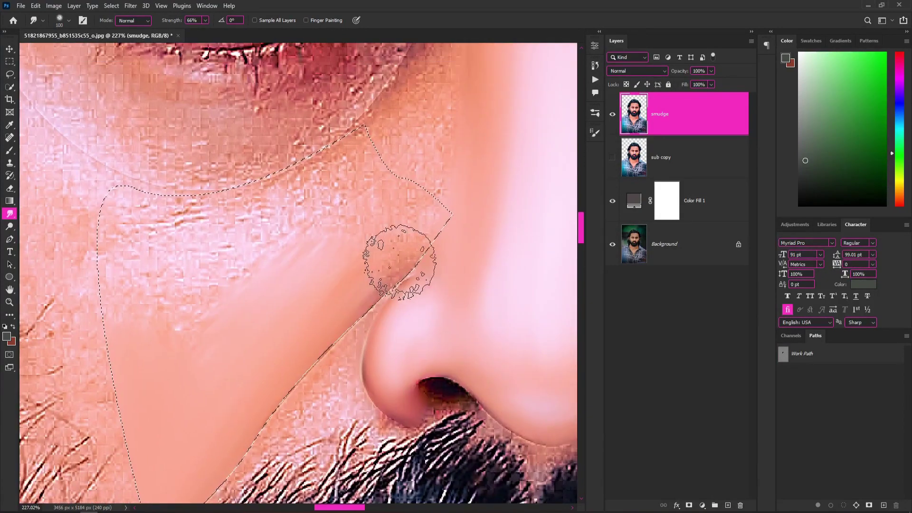
pyautogui.press('[')
pyautogui.press('[')
pyautogui.press('[')
pyautogui.moveTo(399, 261)
pyautogui.mouseDown()
pyautogui.moveTo(347, 305)
pyautogui.moveTo(386, 279)
pyautogui.moveTo(336, 332)
pyautogui.moveTo(276, 430)
pyautogui.mouseUp()
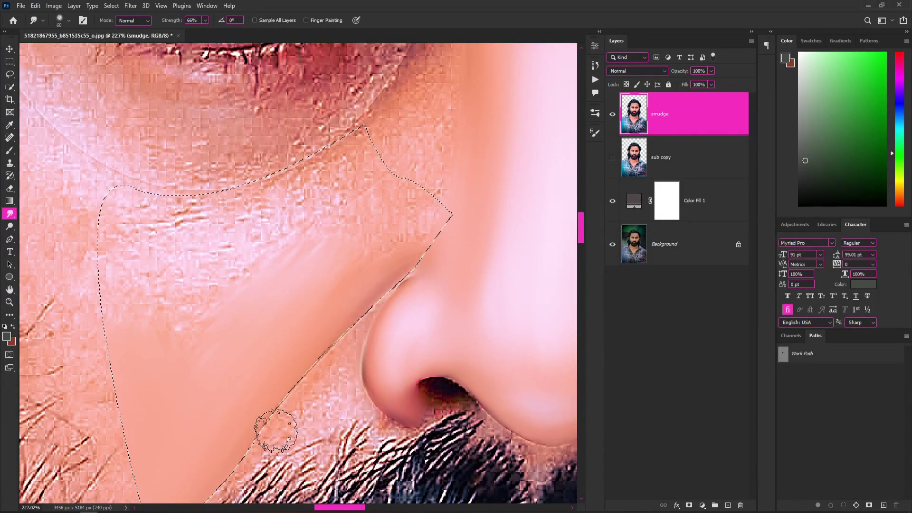
pyautogui.press('[')
pyautogui.moveTo(403, 255); pyautogui.dragTo(418, 227)
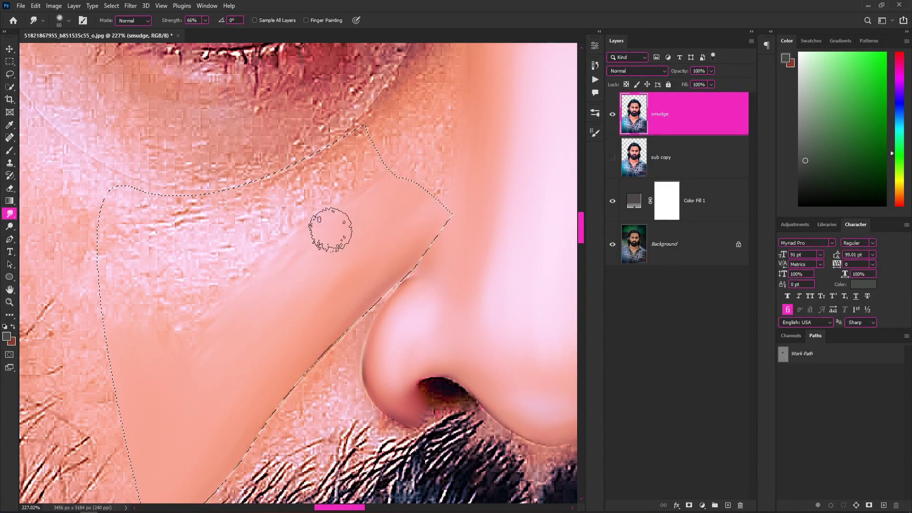
# Step: Smooth the upper cheek inside the selection into an even skin tone
pyautogui.press(']')
pyautogui.press(']')
pyautogui.press(']')
pyautogui.moveTo(381, 187)
pyautogui.mouseDown()
pyautogui.moveTo(223, 208)
pyautogui.moveTo(265, 209)
pyautogui.moveTo(106, 209)
pyautogui.moveTo(169, 443)
pyautogui.moveTo(261, 255)
pyautogui.moveTo(203, 279)
pyautogui.moveTo(204, 270)
pyautogui.mouseUp()
pyautogui.moveTo(182, 227)
pyautogui.mouseDown()
pyautogui.moveTo(240, 209)
pyautogui.moveTo(244, 301)
pyautogui.moveTo(204, 381)
pyautogui.moveTo(359, 251)
pyautogui.moveTo(326, 204)
pyautogui.moveTo(413, 206)
pyautogui.moveTo(316, 302)
pyautogui.mouseUp()
pyautogui.moveTo(244, 364); pyautogui.dragTo(327, 264)
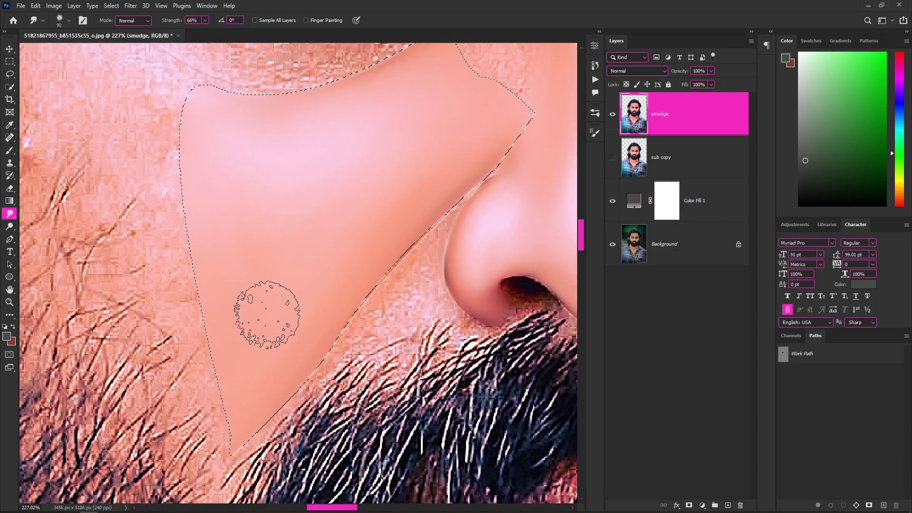
pyautogui.scroll(-3, 220, 428)
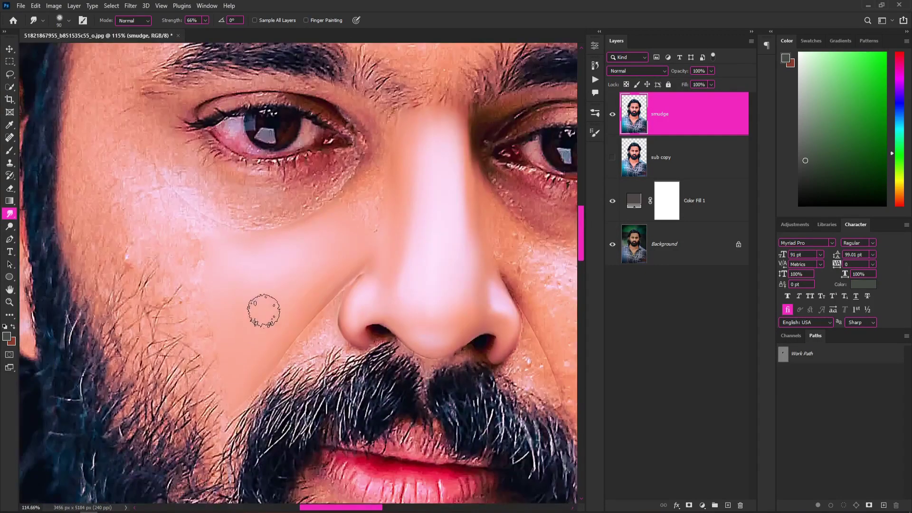
pyautogui.scroll(1, 261, 309)
pyautogui.scroll(1, 224, 290)
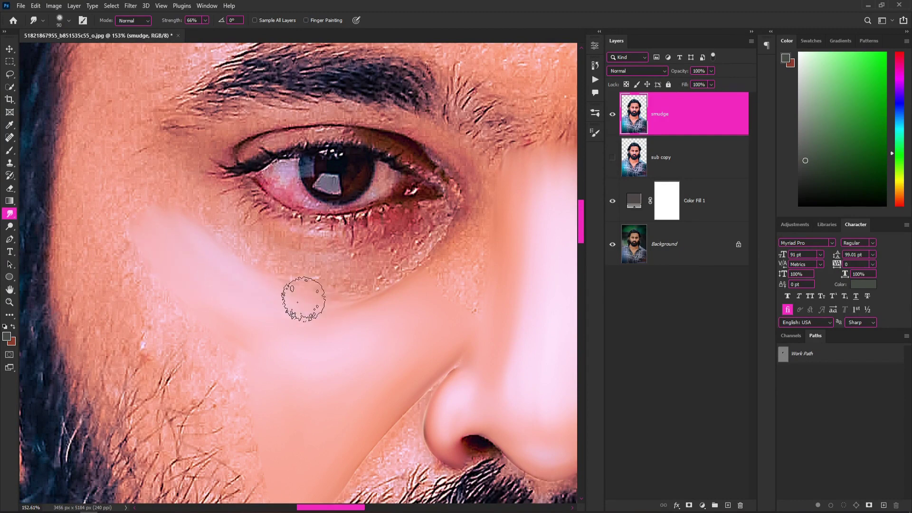
# Step: Smooth the skin under the eye's outer corner and the blocky texture below the eye
pyautogui.moveTo(398, 255); pyautogui.dragTo(430, 235)
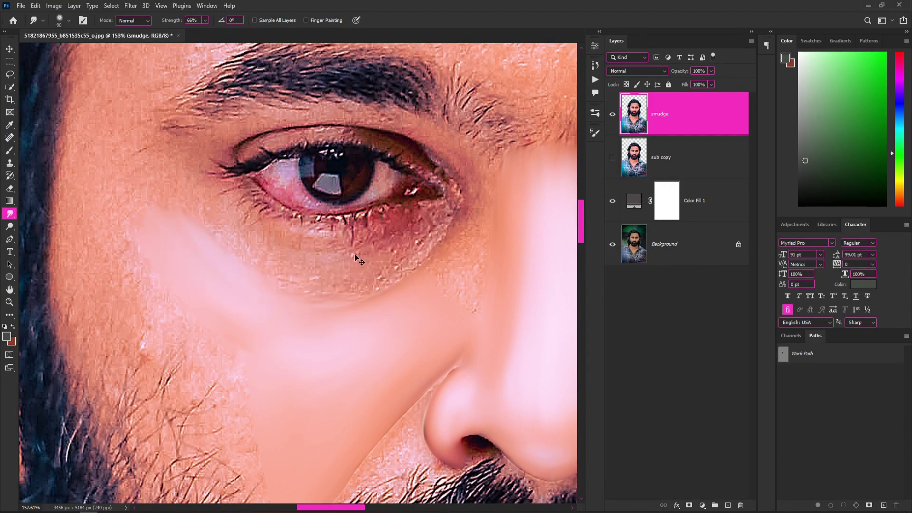
pyautogui.scroll(-2, 264, 249)
pyautogui.scroll(3, 406, 218)
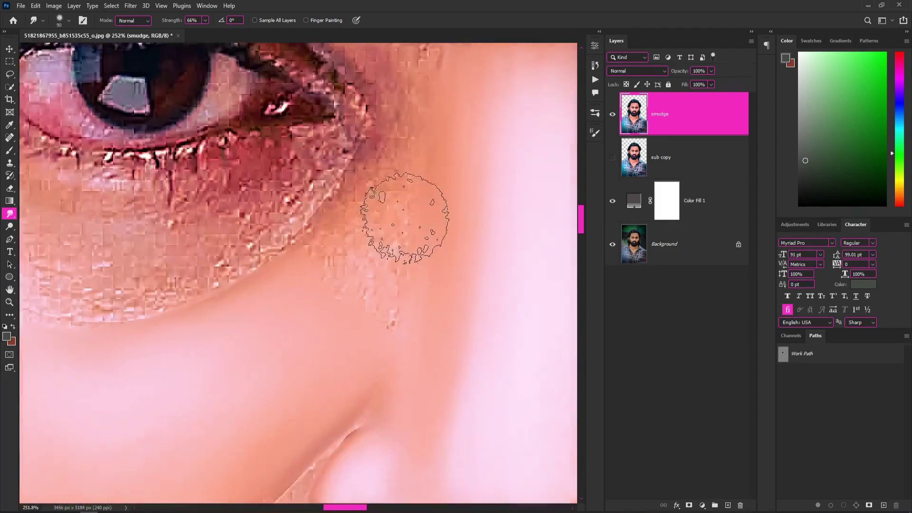
pyautogui.scroll(2, 406, 218)
pyautogui.press('[')
pyautogui.press('[')
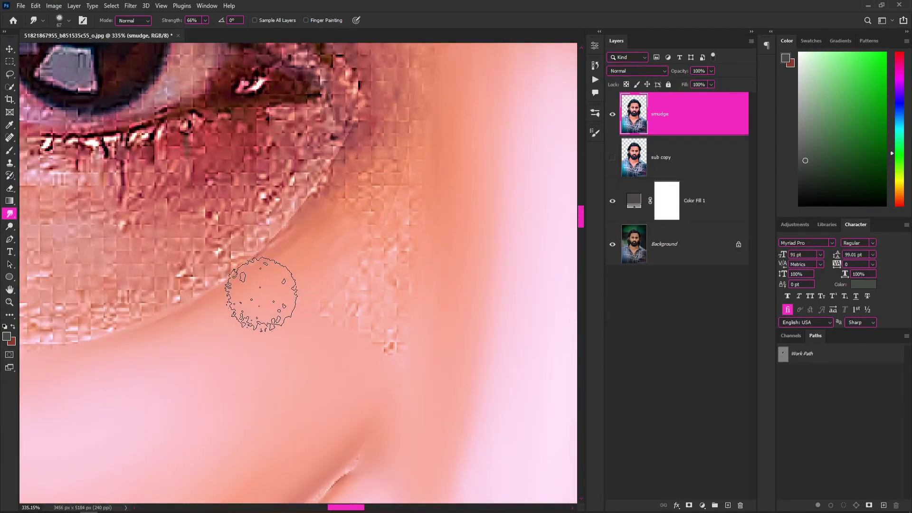
pyautogui.moveTo(262, 295)
pyautogui.mouseDown()
pyautogui.moveTo(360, 198)
pyautogui.moveTo(332, 305)
pyautogui.moveTo(329, 366)
pyautogui.moveTo(394, 317)
pyautogui.mouseUp()
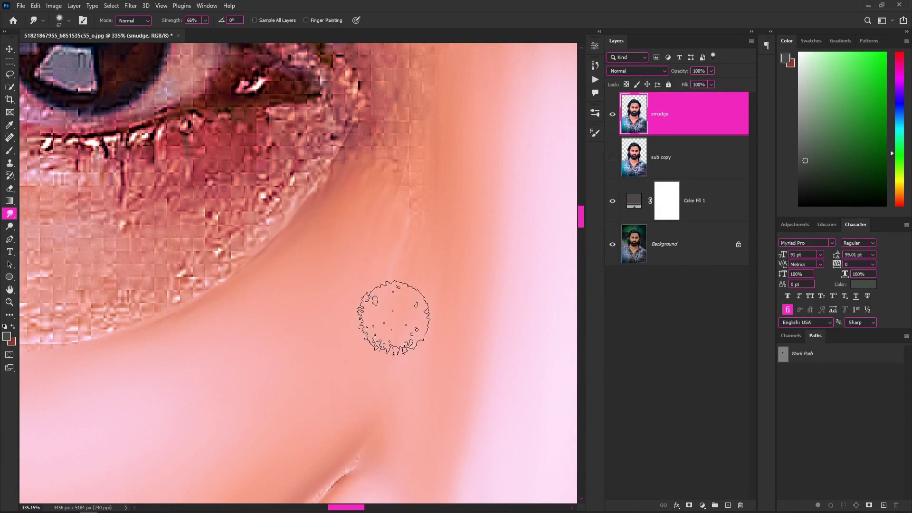
pyautogui.scroll(2, 394, 318)
pyautogui.scroll(1, 386, 320)
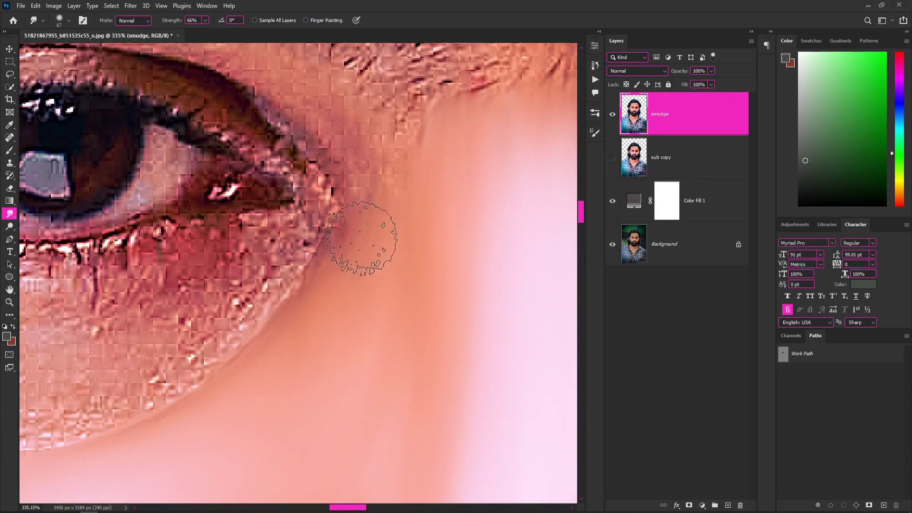
pyautogui.scroll(3, 388, 270)
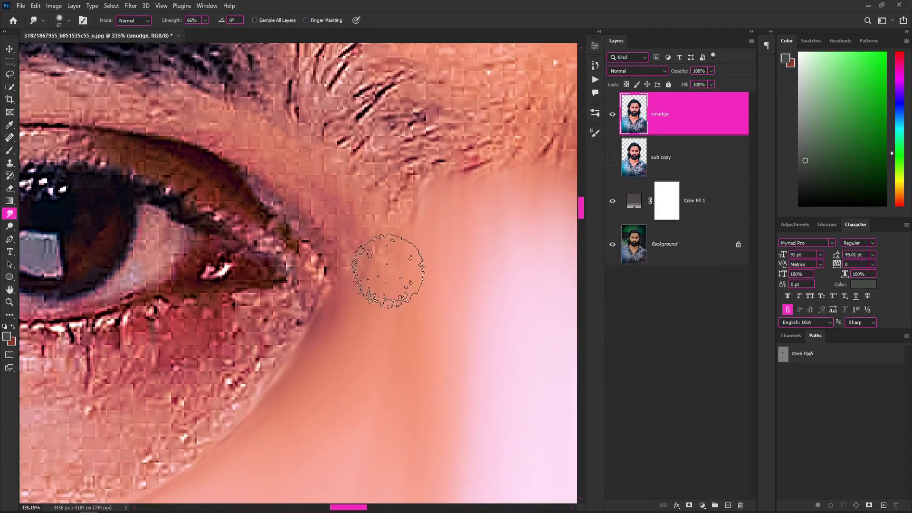
pyautogui.scroll(3, 361, 233)
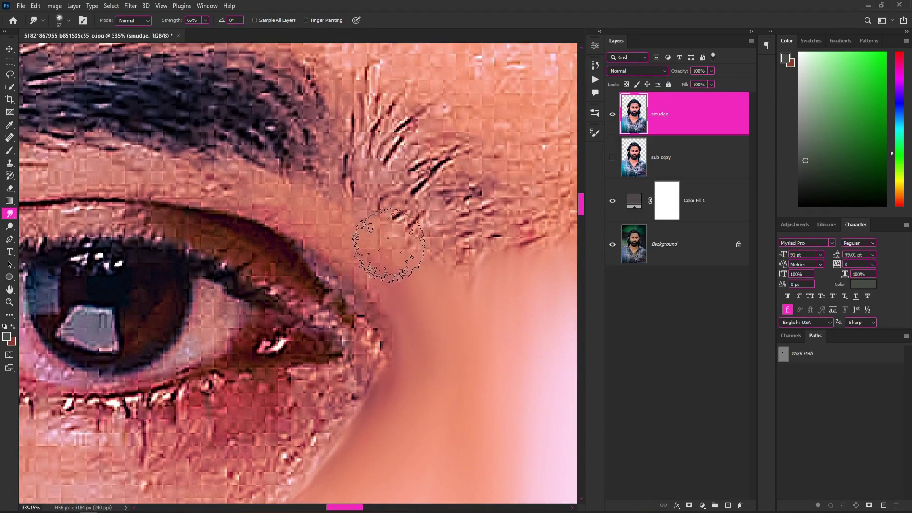
pyautogui.press('[')
pyautogui.press('[')
pyautogui.press('[')
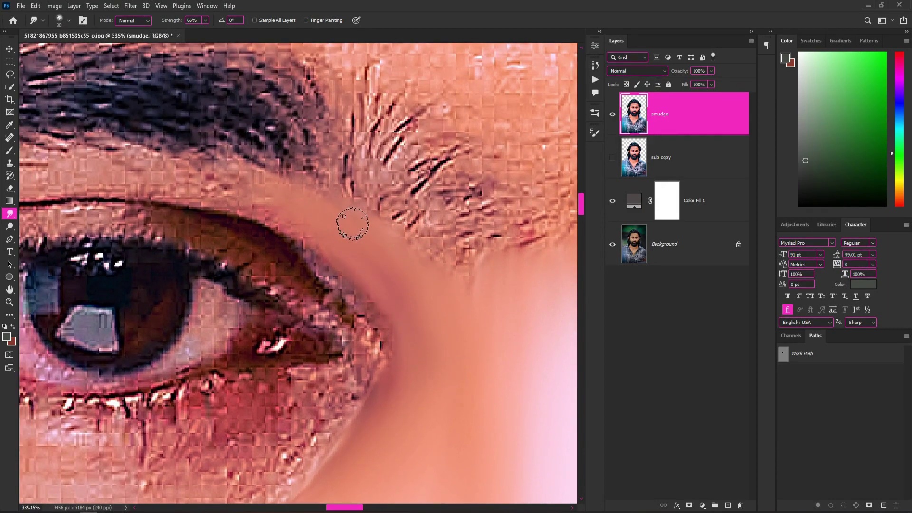
# Step: Rotate the canvas to follow the eyelid and smooth the pale eyelid crease band
pyautogui.press('r')
pyautogui.moveTo(383, 241)
pyautogui.mouseDown()
pyautogui.moveTo(318, 204)
pyautogui.moveTo(341, 221)
pyautogui.mouseUp()
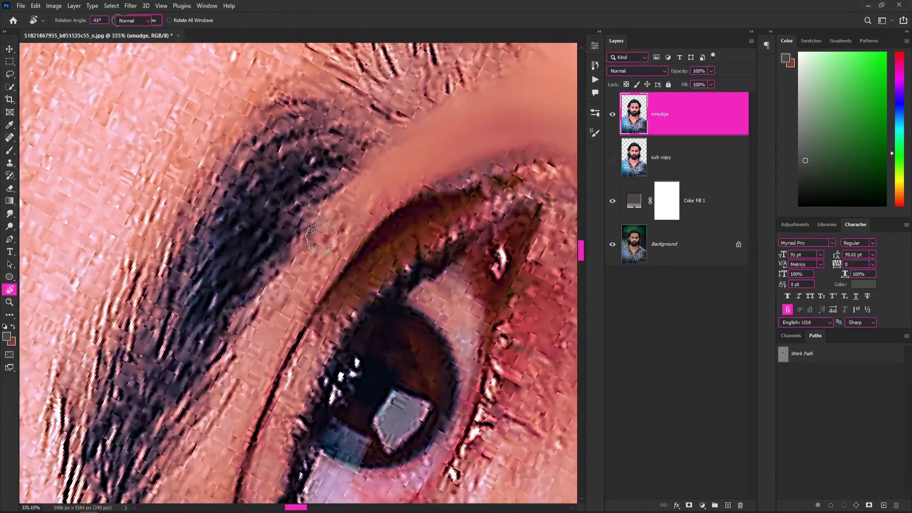
pyautogui.press('r')
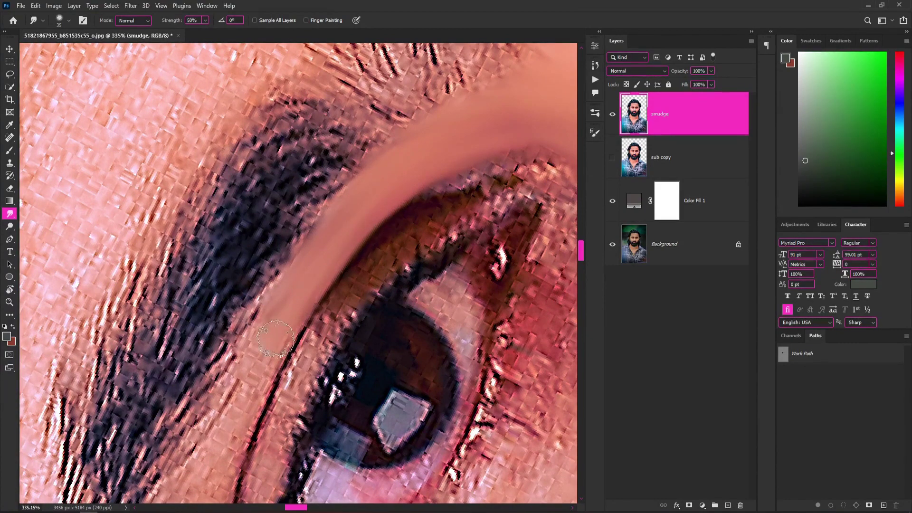
pyautogui.moveTo(276, 339)
pyautogui.mouseDown()
pyautogui.moveTo(242, 379)
pyautogui.moveTo(336, 276)
pyautogui.mouseUp()
# Step: Pan along the eyelid and smudge the dark brown crease into one smooth streak
pyautogui.moveTo(302, 318); pyautogui.dragTo(279, 433)
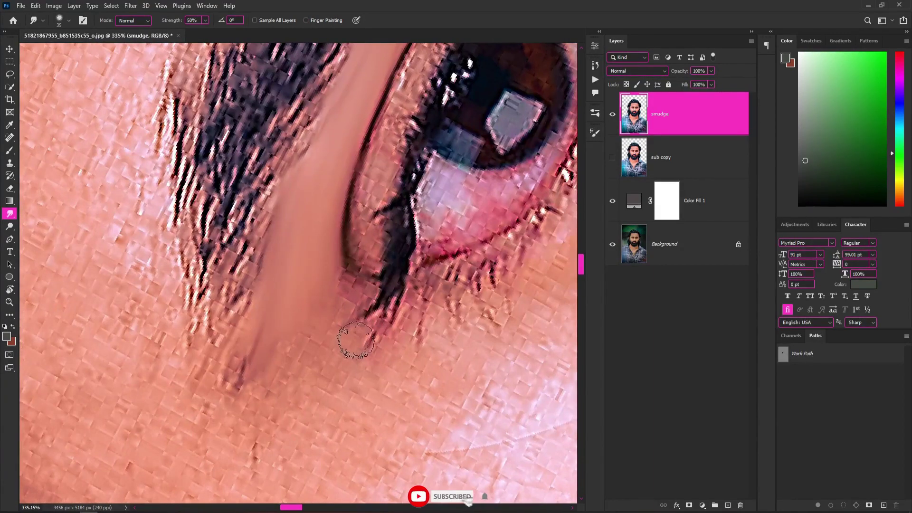
pyautogui.press(']')
pyautogui.press(']')
pyautogui.press(']')
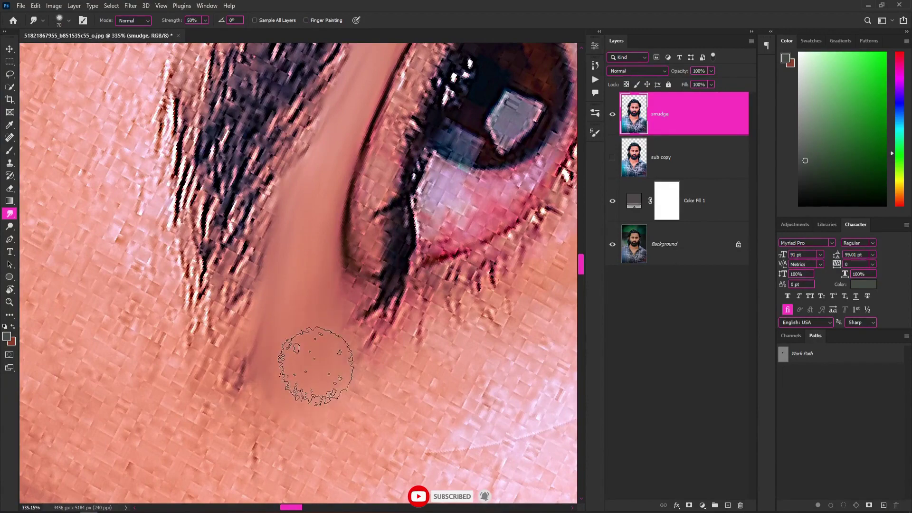
pyautogui.moveTo(296, 343); pyautogui.dragTo(319, 418)
pyautogui.press('[')
pyautogui.press('[')
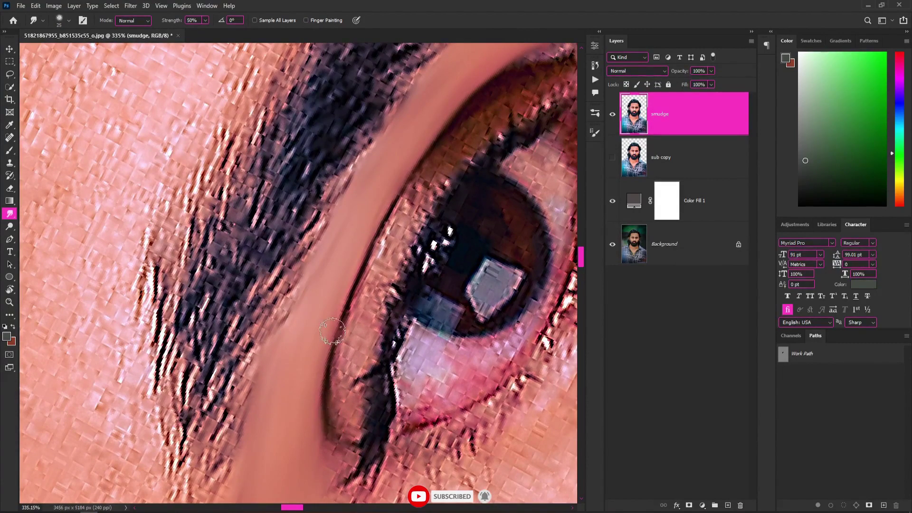
pyautogui.moveTo(333, 331)
pyautogui.mouseDown()
pyautogui.moveTo(356, 271)
pyautogui.moveTo(408, 221)
pyautogui.mouseUp()
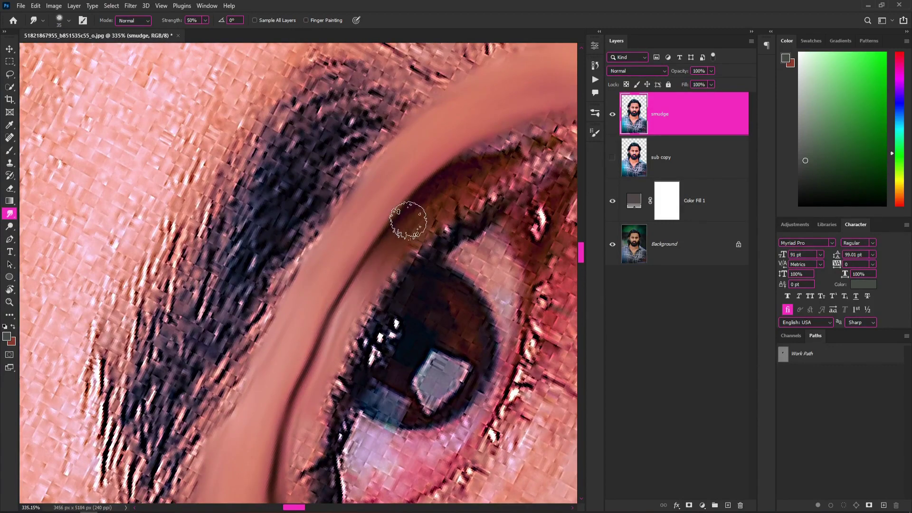
pyautogui.moveTo(459, 194); pyautogui.dragTo(570, 159)
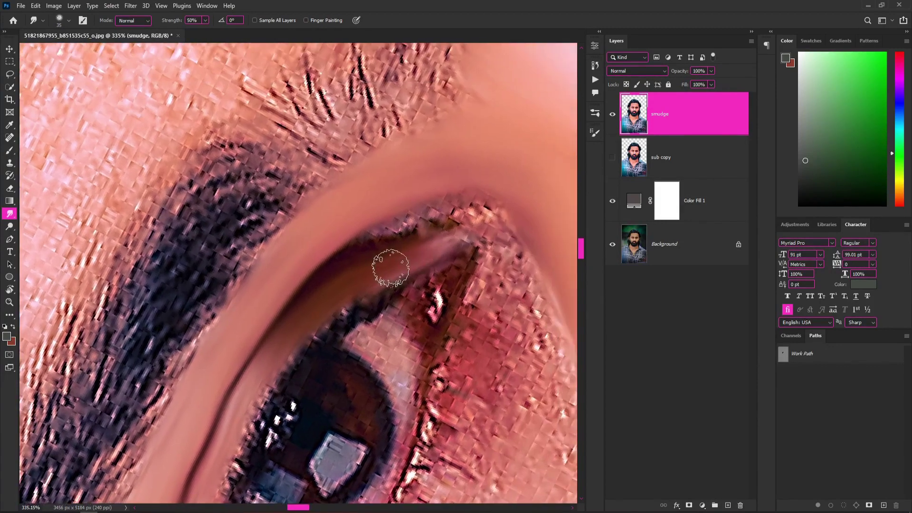
pyautogui.moveTo(374, 266)
pyautogui.mouseDown()
pyautogui.moveTo(401, 220)
pyautogui.moveTo(306, 293)
pyautogui.moveTo(395, 335)
pyautogui.mouseUp()
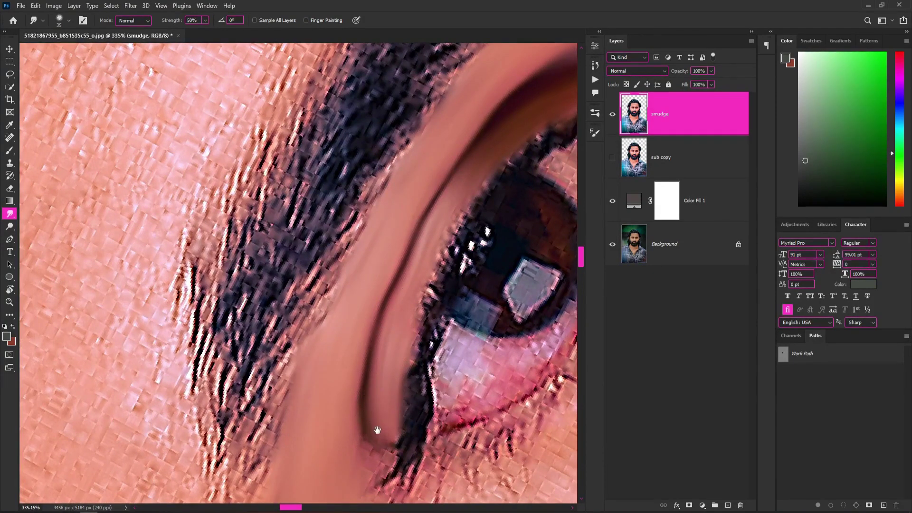
# Step: Reposition the view to center the eye and frame the upper eyelid
pyautogui.moveTo(378, 430); pyautogui.dragTo(375, 351)
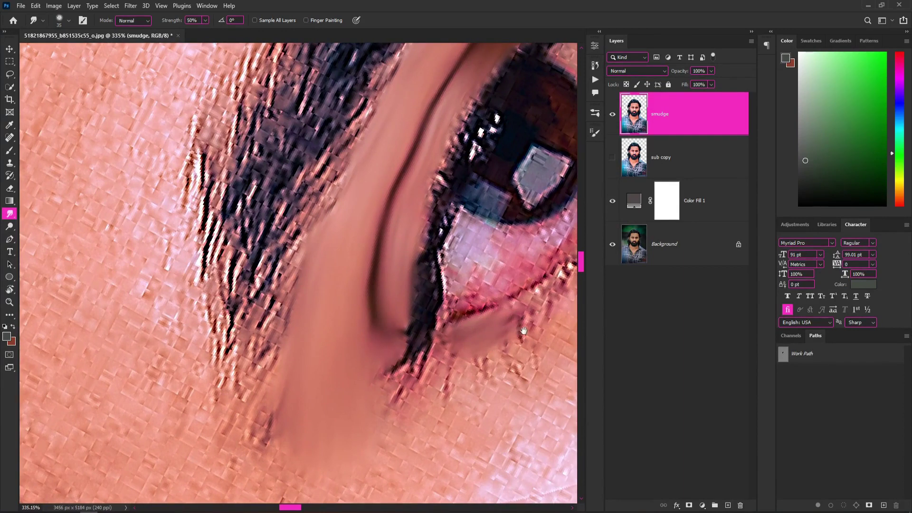
pyautogui.moveTo(506, 335); pyautogui.dragTo(421, 338)
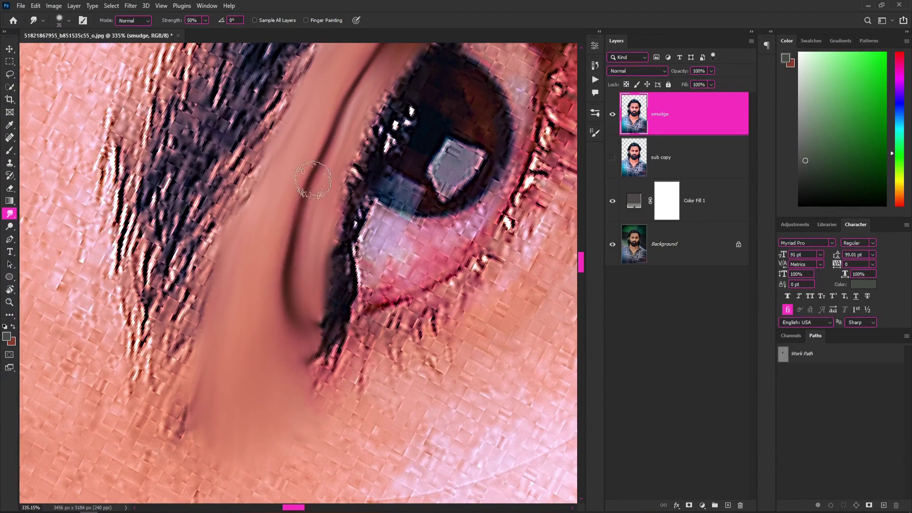
pyautogui.moveTo(342, 136)
pyautogui.mouseDown()
pyautogui.moveTo(306, 231)
pyautogui.moveTo(362, 207)
pyautogui.mouseUp()
pyautogui.scroll(-10, 560, 174)
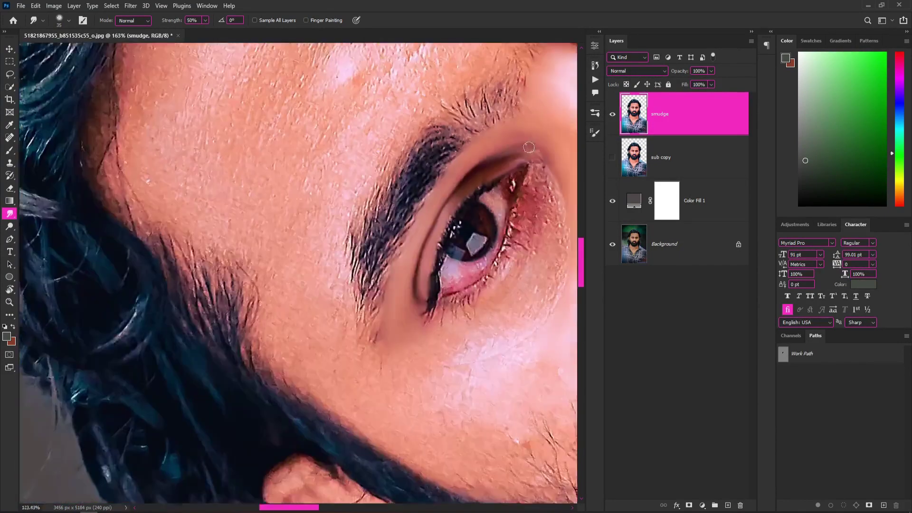
# Step: Tilt the view, then Pen-outline the cheek under the eye down to the beard line as a selection
pyautogui.press('r')
pyautogui.moveTo(475, 352)
pyautogui.mouseDown()
pyautogui.moveTo(489, 245)
pyautogui.moveTo(427, 266)
pyautogui.mouseUp()
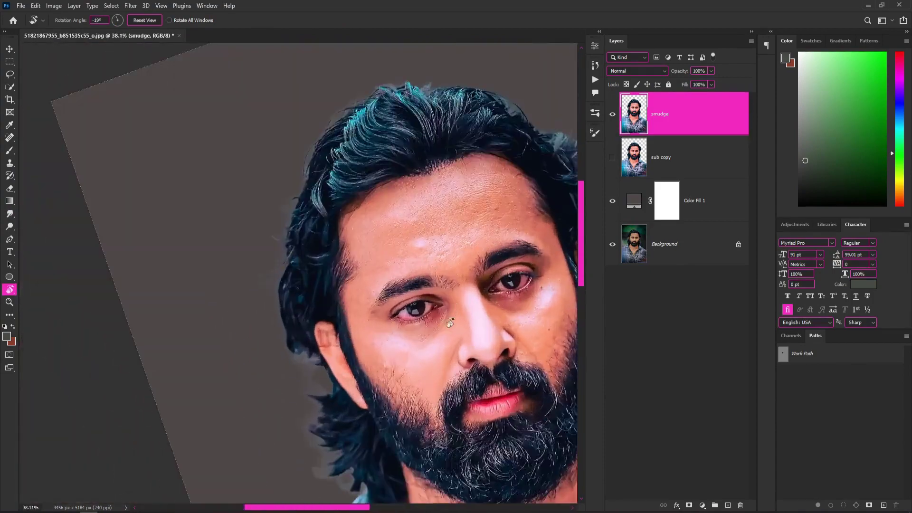
pyautogui.scroll(6, 446, 340)
pyautogui.moveTo(447, 339); pyautogui.dragTo(518, 221)
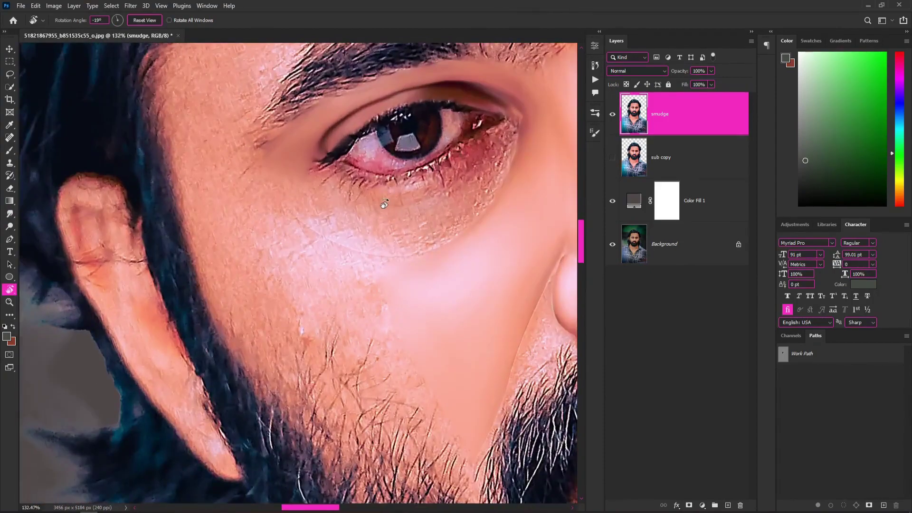
pyautogui.press('p')
pyautogui.click(442, 247)
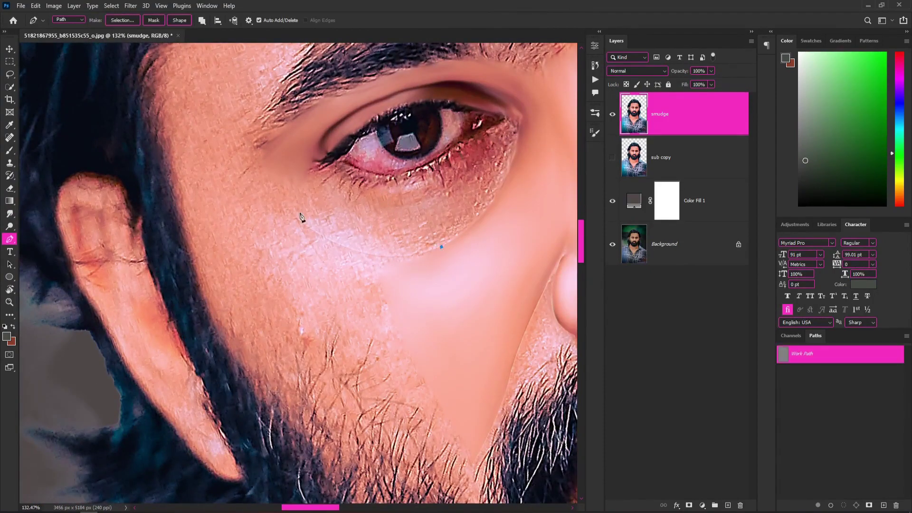
pyautogui.moveTo(240, 163); pyautogui.dragTo(219, 127)
pyautogui.moveTo(293, 209); pyautogui.dragTo(285, 206)
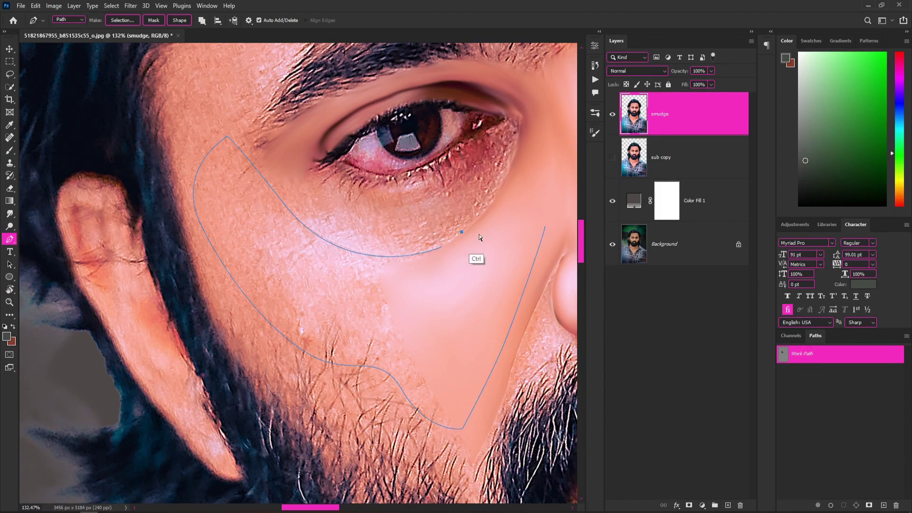
pyautogui.hotkey('ctrl', 'Return')
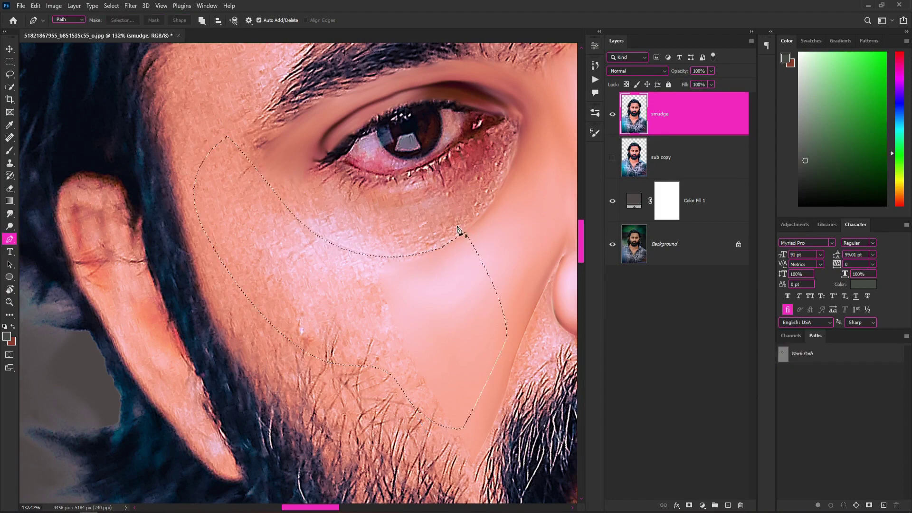
# Step: Enlarge the smudge brush to 125 and smooth the cheek skin inside the selection
pyautogui.press('r')
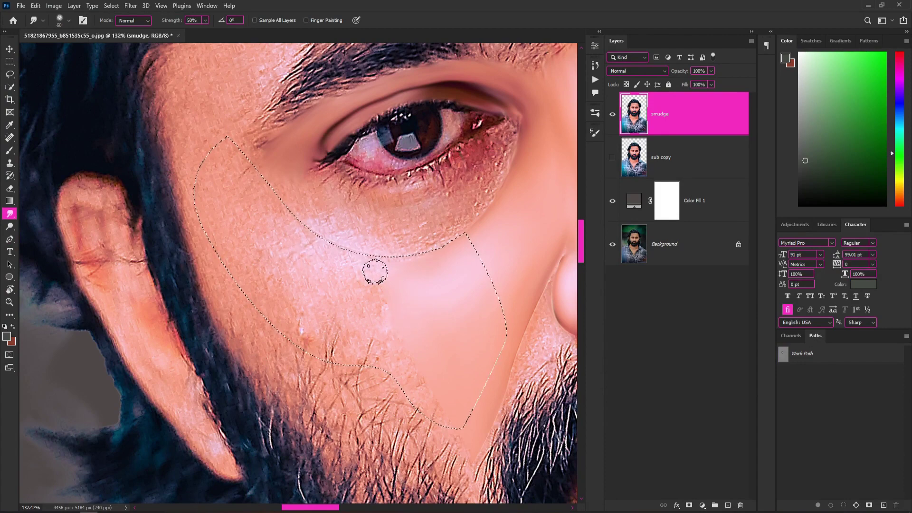
pyautogui.press(']')
pyautogui.press(']')
pyautogui.press(']')
pyautogui.press(']')
pyautogui.press(']')
pyautogui.press(']')
pyautogui.moveTo(374, 285)
pyautogui.mouseDown()
pyautogui.moveTo(410, 280)
pyautogui.moveTo(272, 222)
pyautogui.moveTo(246, 238)
pyautogui.moveTo(215, 212)
pyautogui.moveTo(345, 281)
pyautogui.moveTo(351, 366)
pyautogui.moveTo(336, 340)
pyautogui.moveTo(370, 357)
pyautogui.moveTo(417, 326)
pyautogui.moveTo(350, 320)
pyautogui.moveTo(271, 279)
pyautogui.moveTo(426, 329)
pyautogui.moveTo(483, 310)
pyautogui.moveTo(458, 417)
pyautogui.moveTo(479, 249)
pyautogui.moveTo(488, 249)
pyautogui.moveTo(228, 198)
pyautogui.moveTo(332, 289)
pyautogui.moveTo(331, 313)
pyautogui.moveTo(220, 210)
pyautogui.moveTo(265, 204)
pyautogui.moveTo(305, 310)
pyautogui.moveTo(410, 421)
pyautogui.mouseUp()
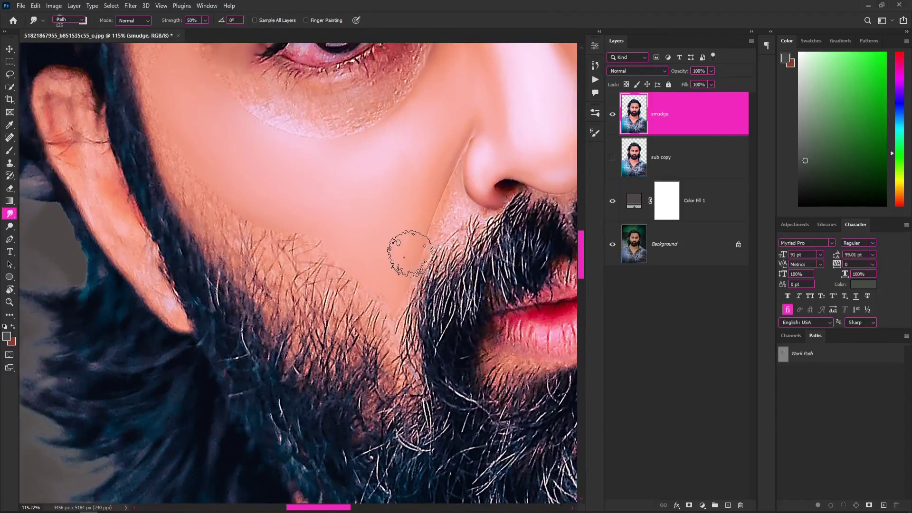
# Step: Draw a Pen path tracing the lower cheek along the beard line toward the ear
pyautogui.press('p')
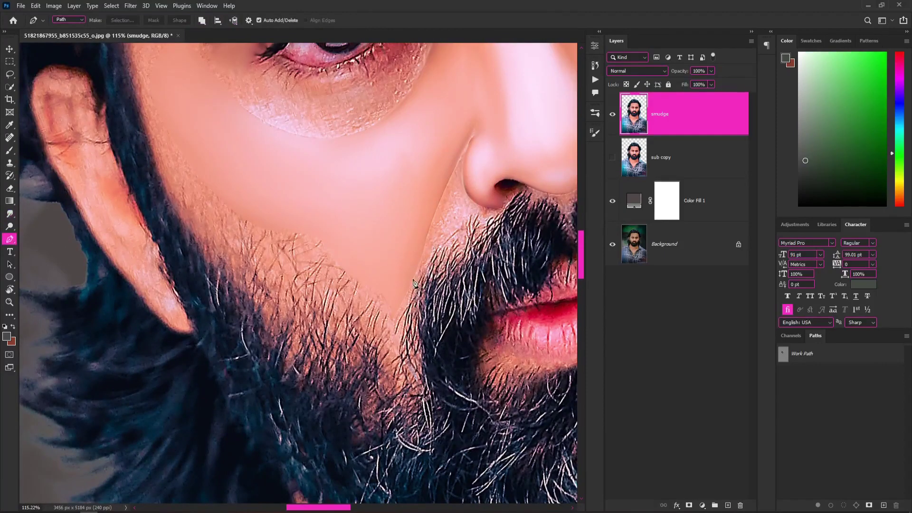
pyautogui.click(408, 290)
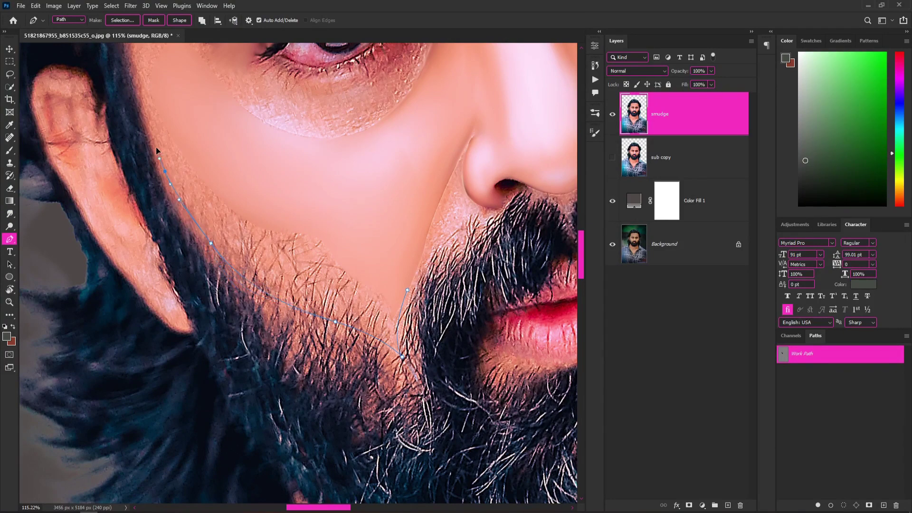
pyautogui.moveTo(156, 147); pyautogui.dragTo(185, 252)
pyautogui.moveTo(166, 167); pyautogui.dragTo(163, 125)
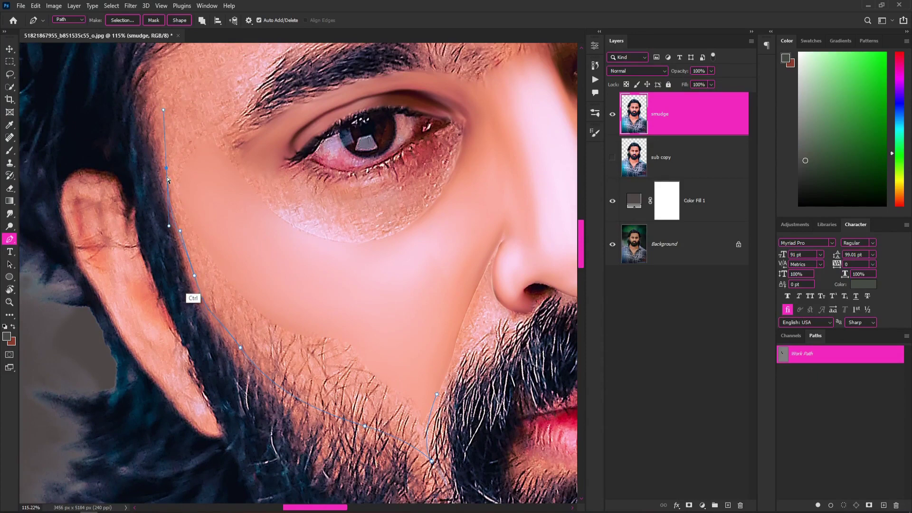
pyautogui.hotkey('ctrl', 'z')
pyautogui.hotkey('ctrl', 'z')
pyautogui.hotkey('ctrl', 'z')
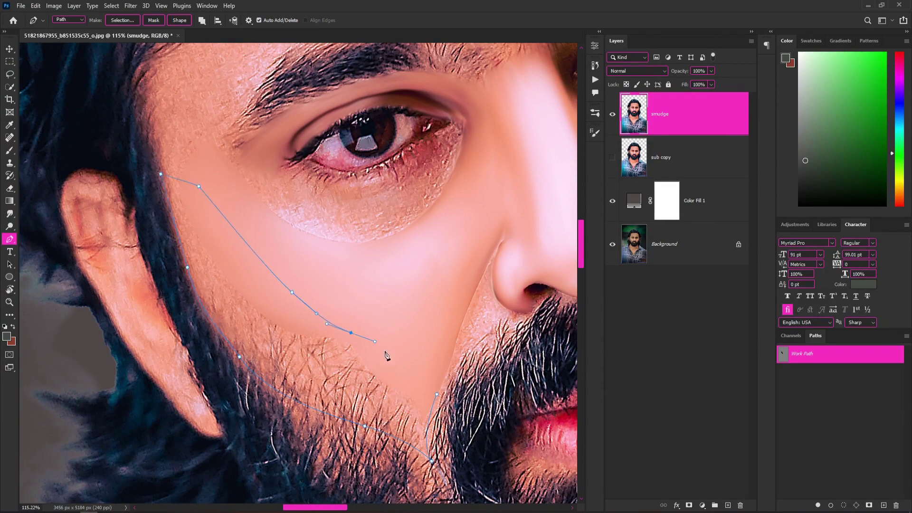
# Step: Smudge the jawline inside the jaw selection at 88% strength, deselect, and soften the chin edge
pyautogui.hotkey('ctrl', 'Return')
pyautogui.press('r')
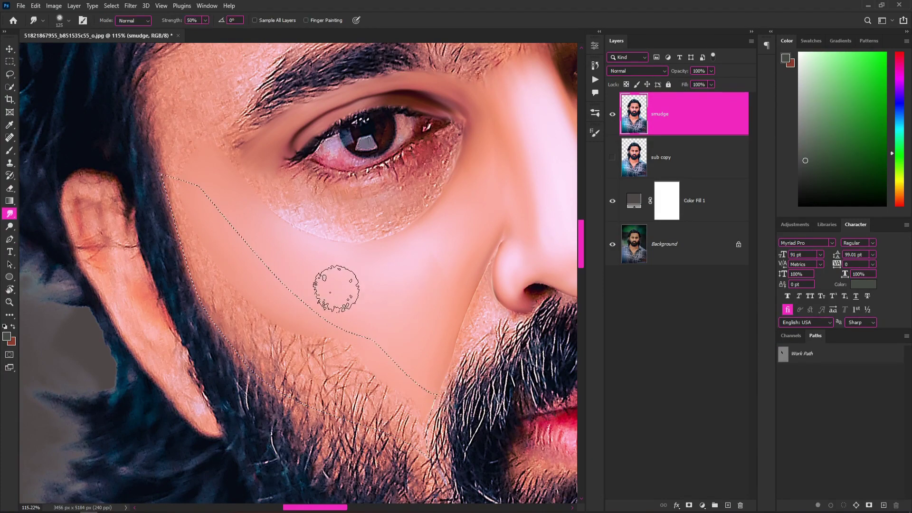
pyautogui.moveTo(408, 407)
pyautogui.mouseDown()
pyautogui.moveTo(377, 391)
pyautogui.moveTo(312, 319)
pyautogui.moveTo(342, 346)
pyautogui.moveTo(373, 408)
pyautogui.moveTo(321, 347)
pyautogui.moveTo(197, 238)
pyautogui.moveTo(206, 261)
pyautogui.moveTo(193, 223)
pyautogui.moveTo(243, 330)
pyautogui.moveTo(356, 399)
pyautogui.moveTo(282, 332)
pyautogui.mouseUp()
pyautogui.press('8')
pyautogui.press('8')
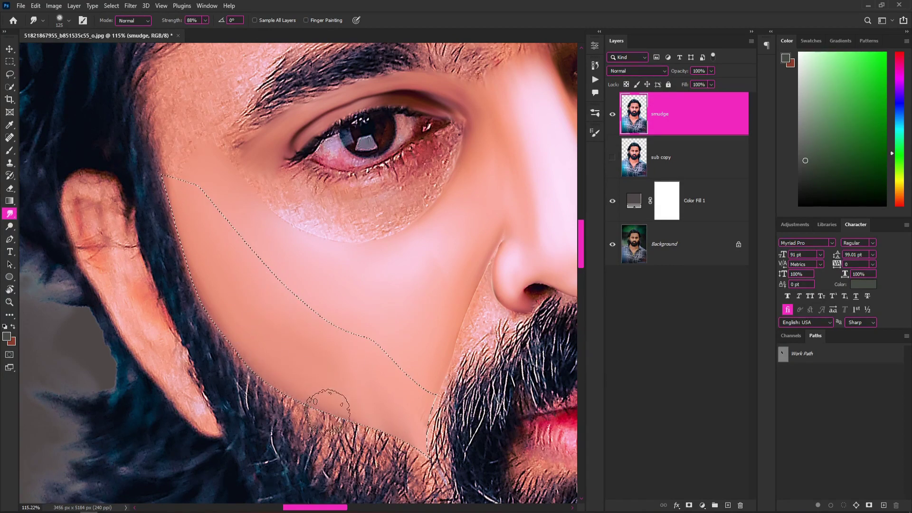
pyautogui.moveTo(328, 411)
pyautogui.mouseDown()
pyautogui.moveTo(341, 399)
pyautogui.moveTo(395, 440)
pyautogui.moveTo(301, 409)
pyautogui.mouseUp()
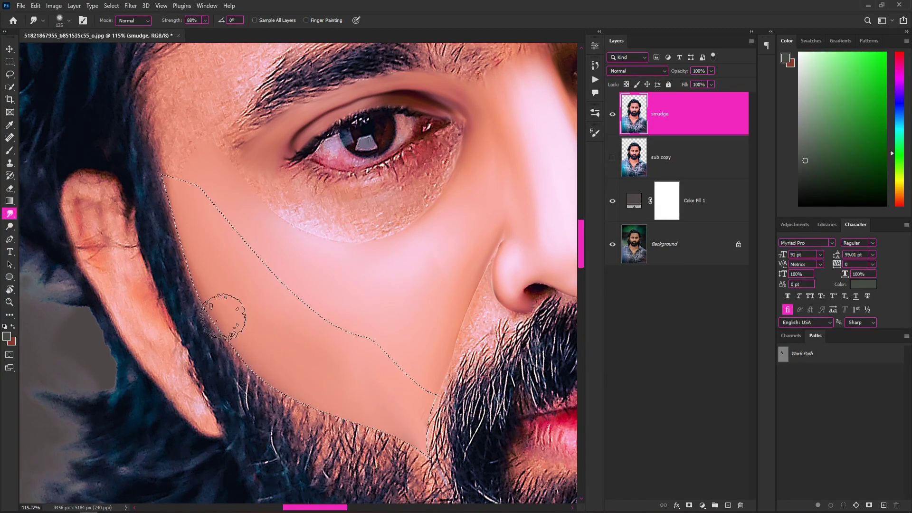
pyautogui.hotkey('ctrl', 'd')
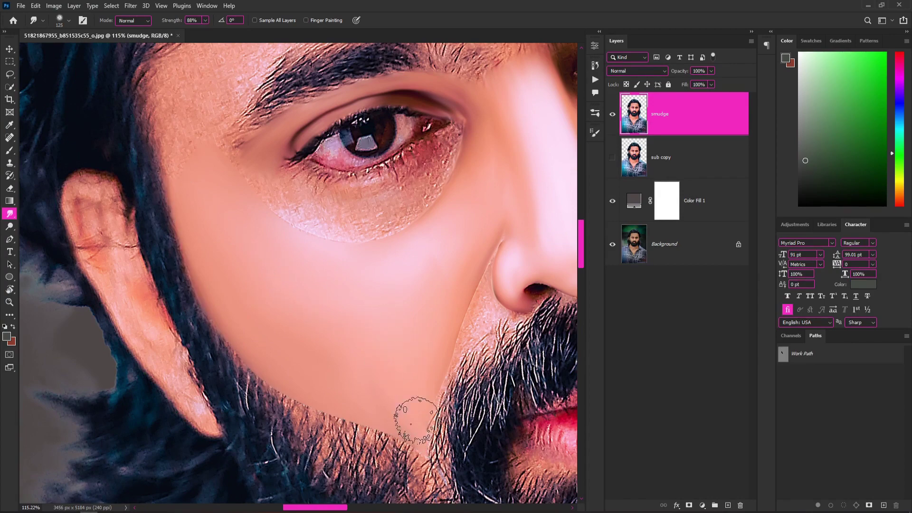
pyautogui.moveTo(417, 419); pyautogui.dragTo(429, 441)
# Step: Zoom to about 204% and smudge the temple, brow, left-of-eyebrow and lower forehead skin smooth at 88%
pyautogui.scroll(-5, 480, 401)
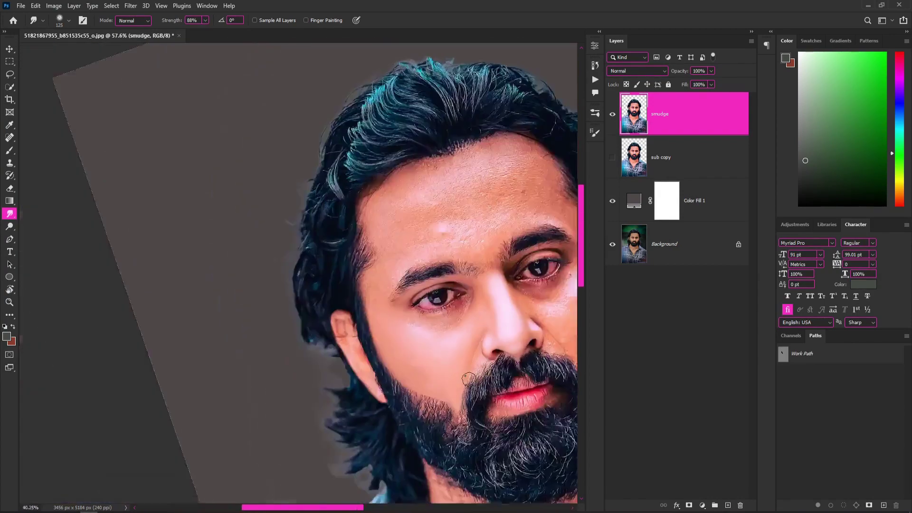
pyautogui.scroll(5, 394, 326)
pyautogui.scroll(2, 290, 337)
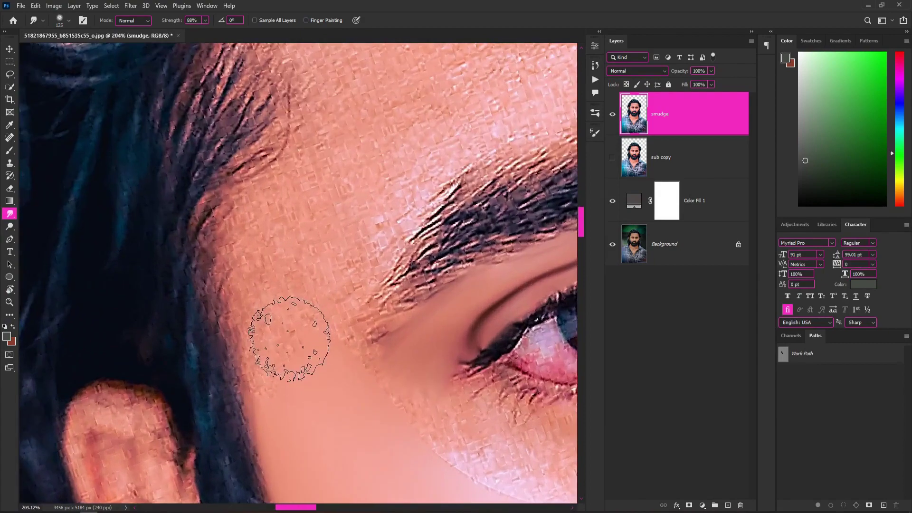
pyautogui.moveTo(302, 404); pyautogui.dragTo(372, 214)
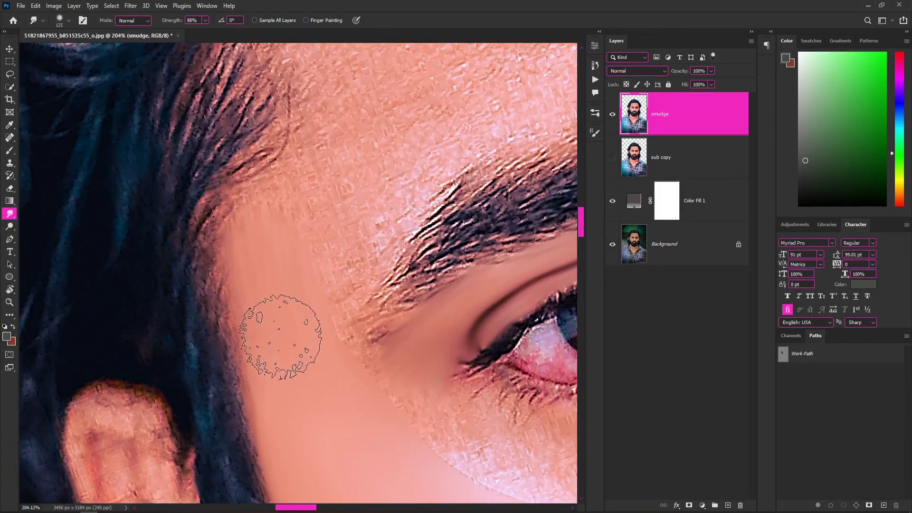
pyautogui.scroll(2, 327, 277)
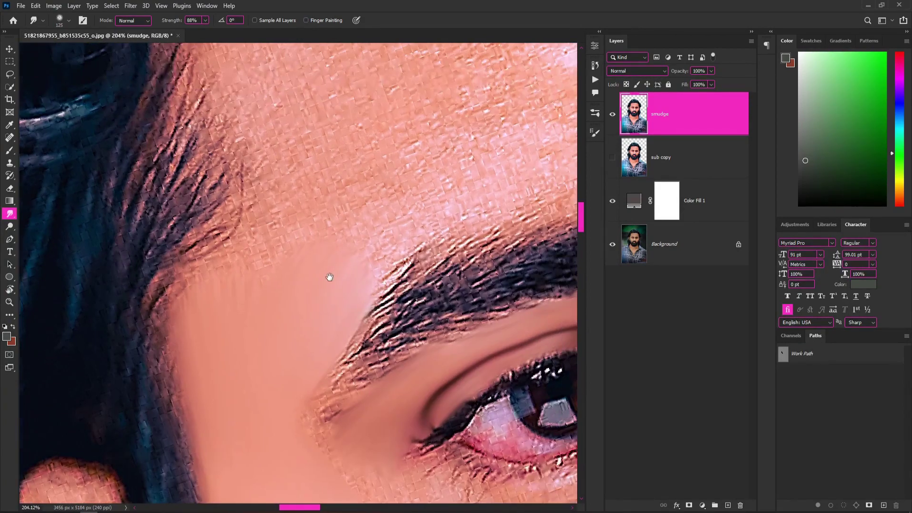
pyautogui.moveTo(320, 288)
pyautogui.mouseDown()
pyautogui.moveTo(410, 199)
pyautogui.moveTo(301, 243)
pyautogui.moveTo(404, 214)
pyautogui.mouseUp()
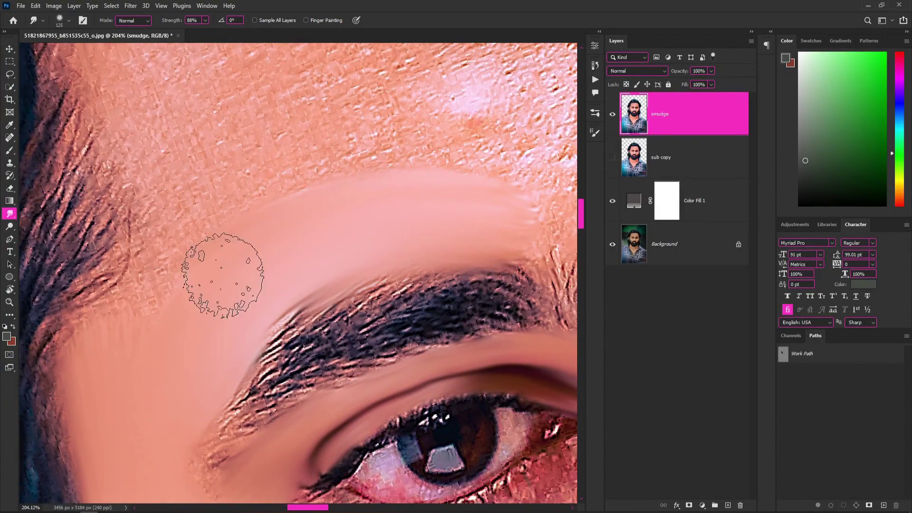
pyautogui.moveTo(224, 295)
pyautogui.mouseDown()
pyautogui.moveTo(142, 326)
pyautogui.moveTo(110, 370)
pyautogui.mouseUp()
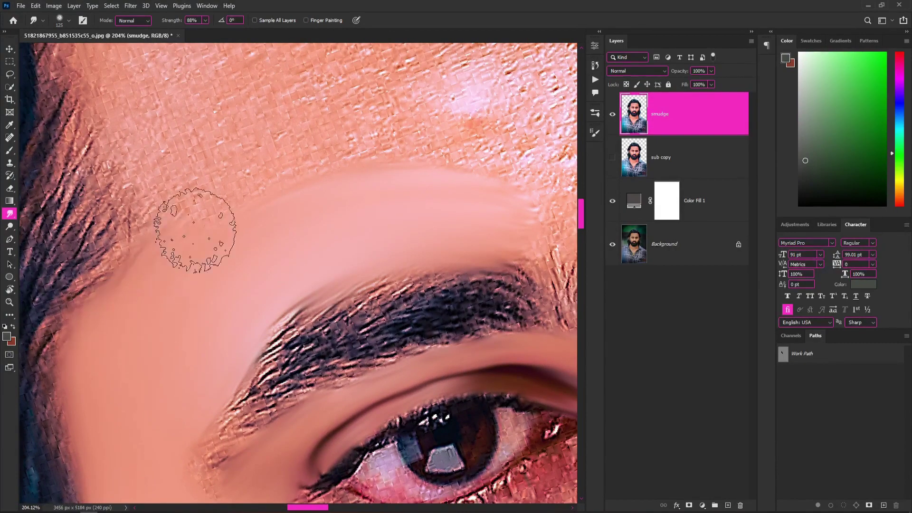
pyautogui.moveTo(193, 228)
pyautogui.mouseDown()
pyautogui.moveTo(204, 259)
pyautogui.moveTo(220, 212)
pyautogui.moveTo(160, 277)
pyautogui.mouseUp()
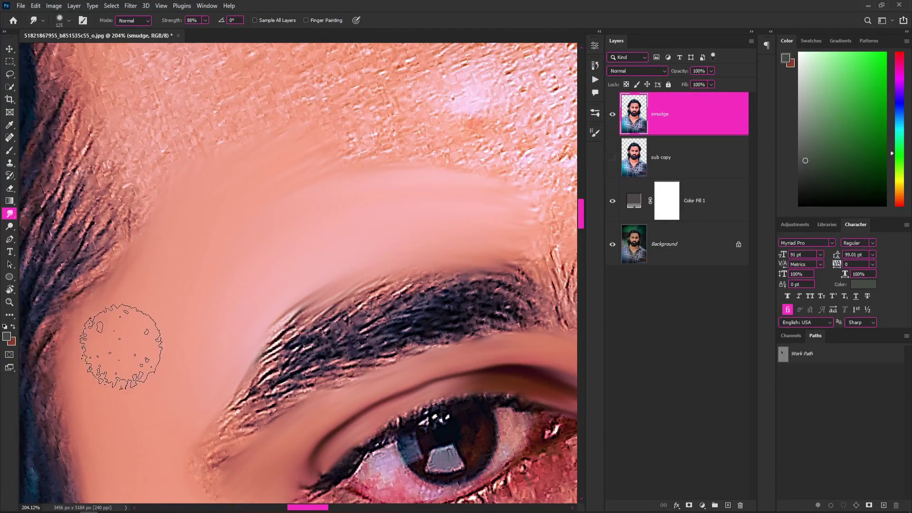